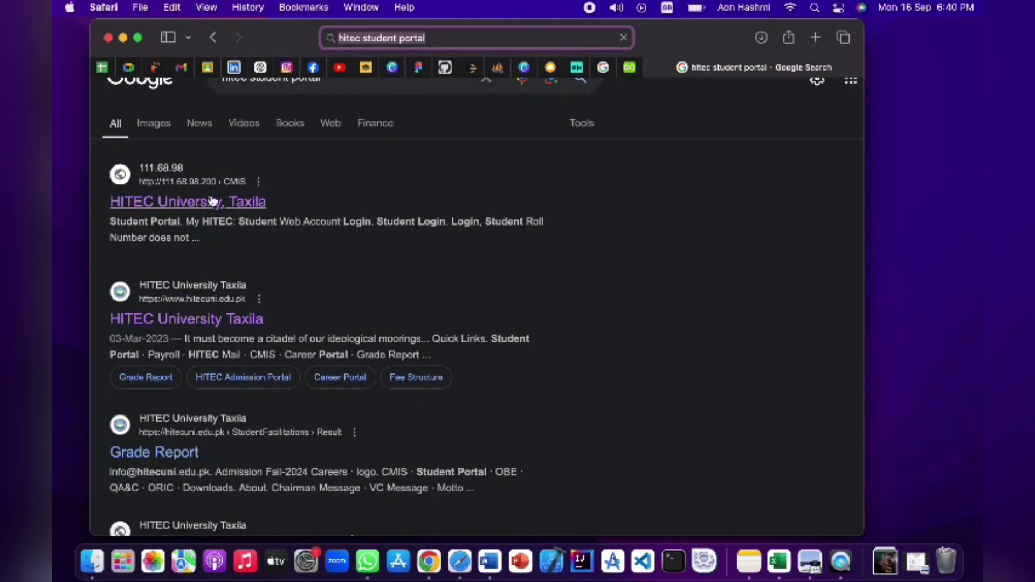
Open the HITEC University, Taxila student portal and choose the roll-number semester
click(211, 201)
scroll(324, 318, down, 5)
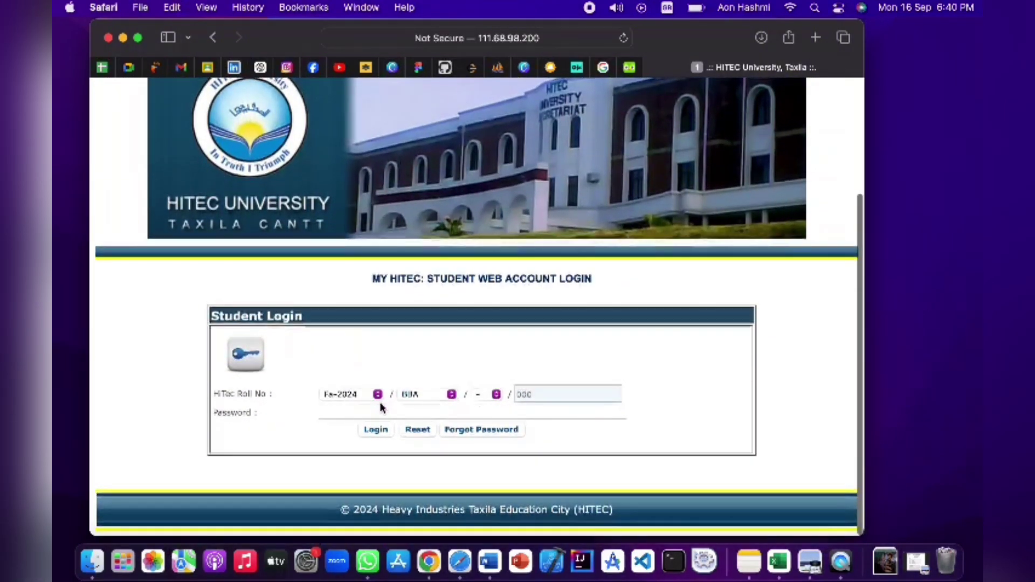
click(378, 392)
scroll(372, 420, down, 5)
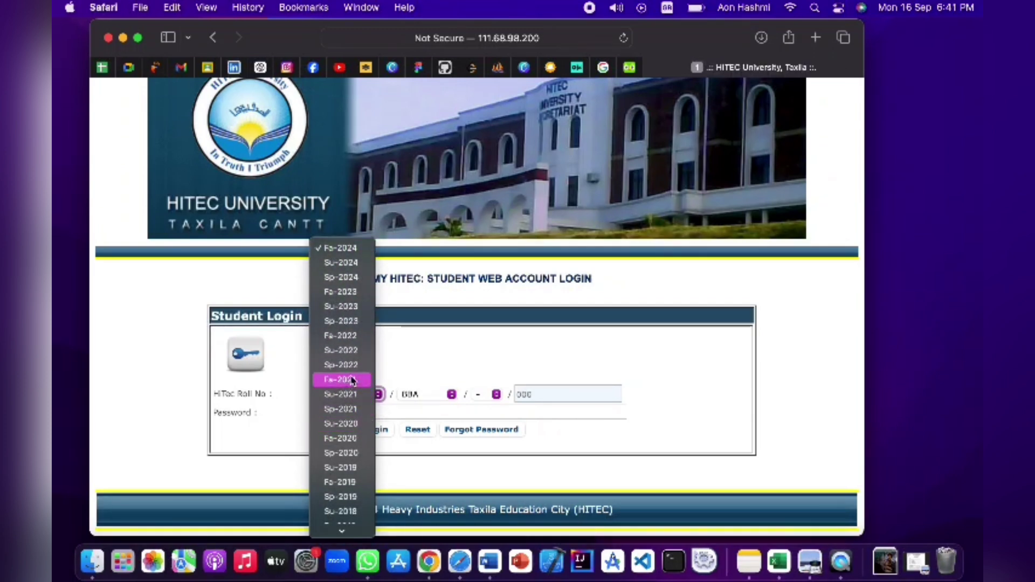
click(358, 380)
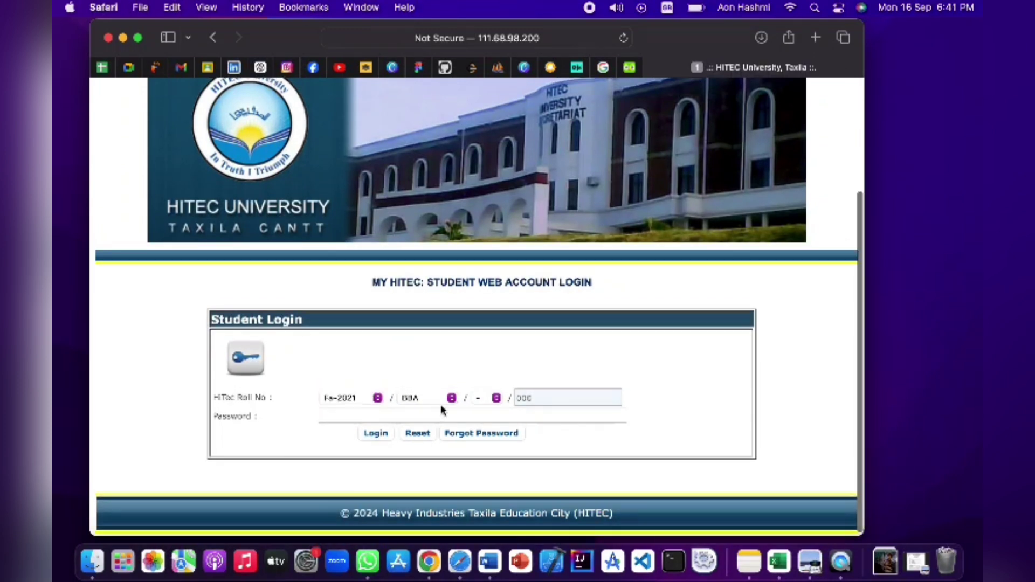
Complete the roll number with its program and digits, enter the account password, and log in
click(452, 399)
scroll(440, 439, down, 10)
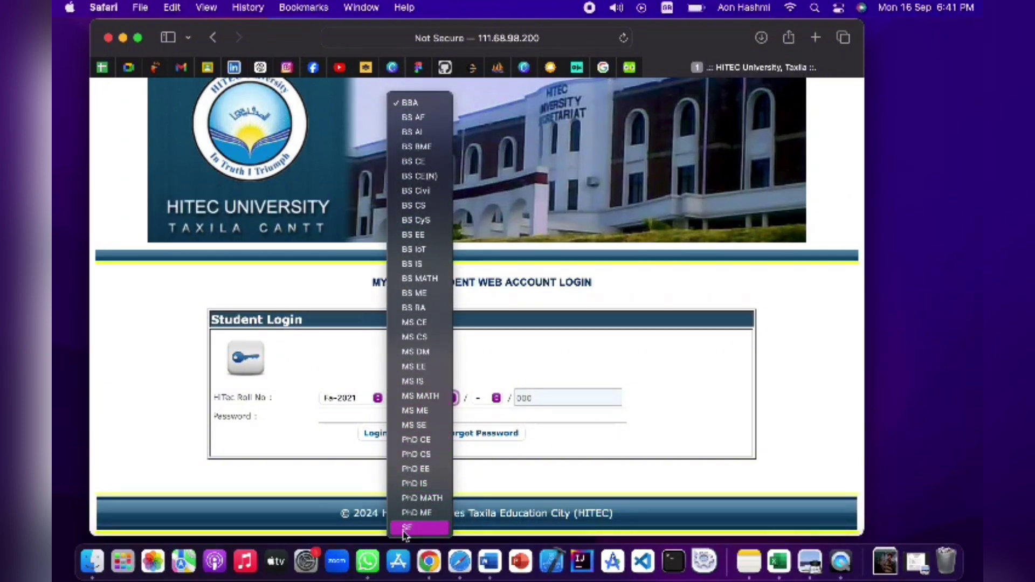
click(405, 529)
click(539, 399)
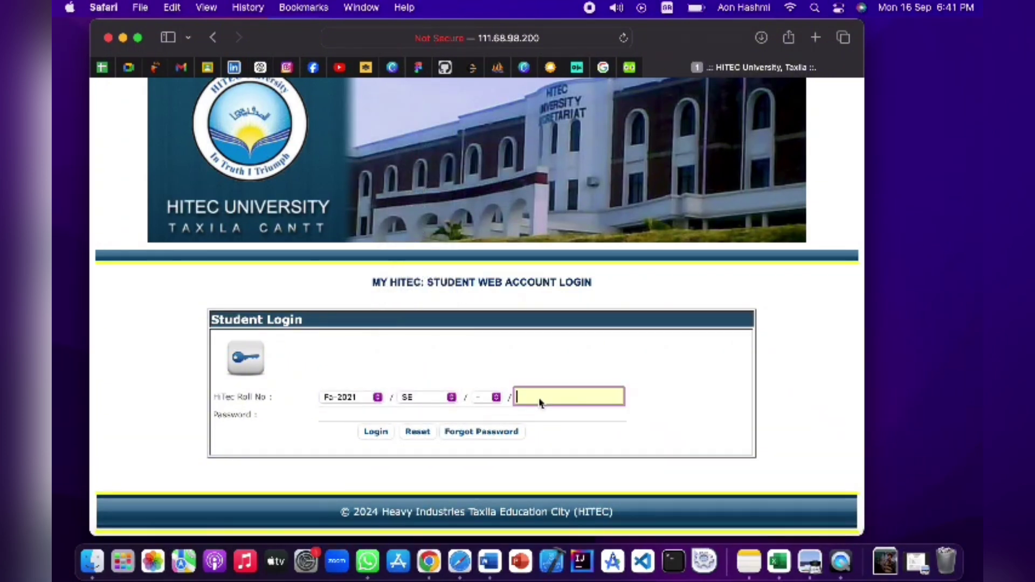
click(363, 415)
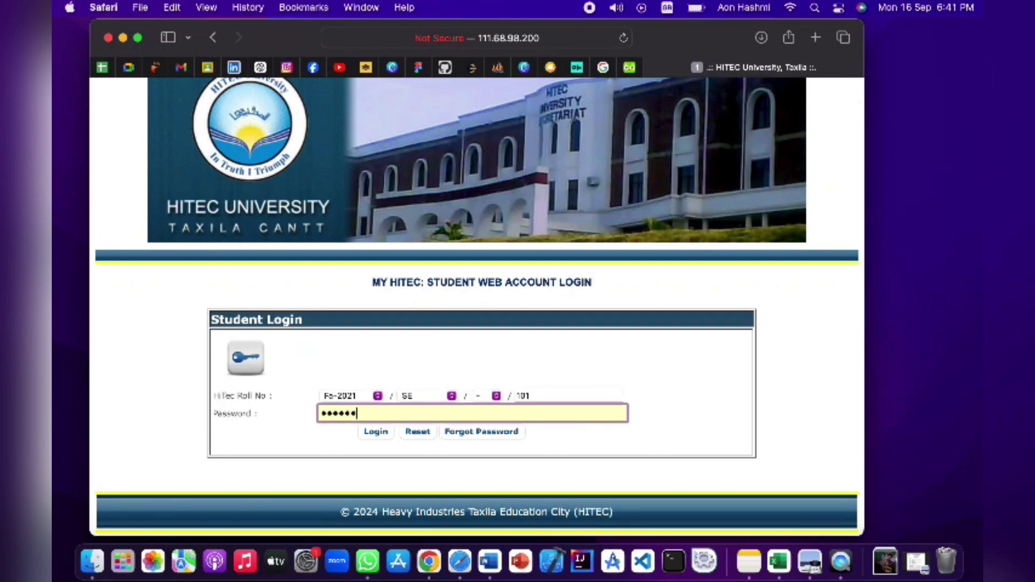
click(366, 435)
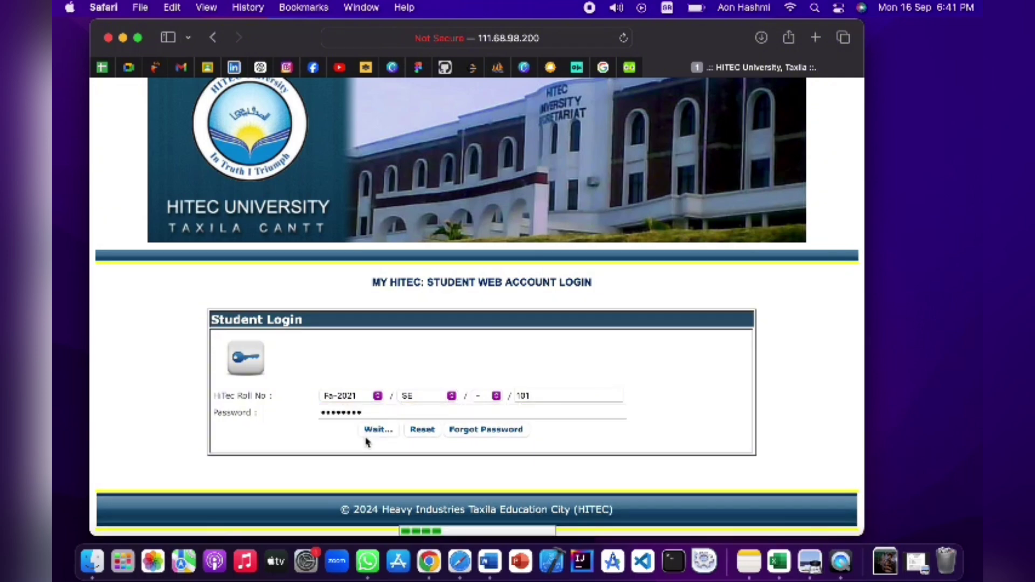
Dismiss the save-password prompt and start current-semester registration from the dashboard's SERVICES section
key(Escape)
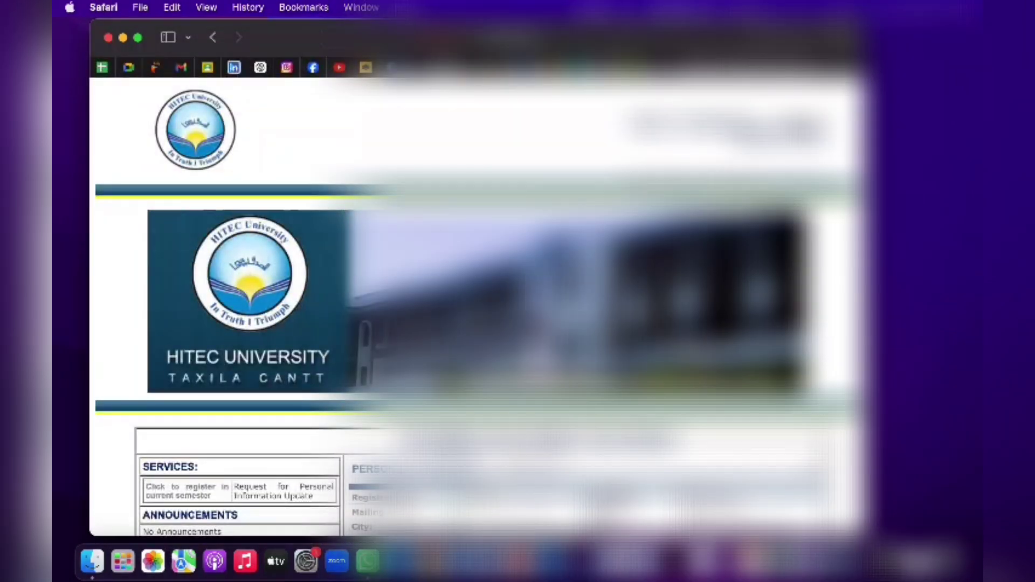
scroll(485, 310, down, 3)
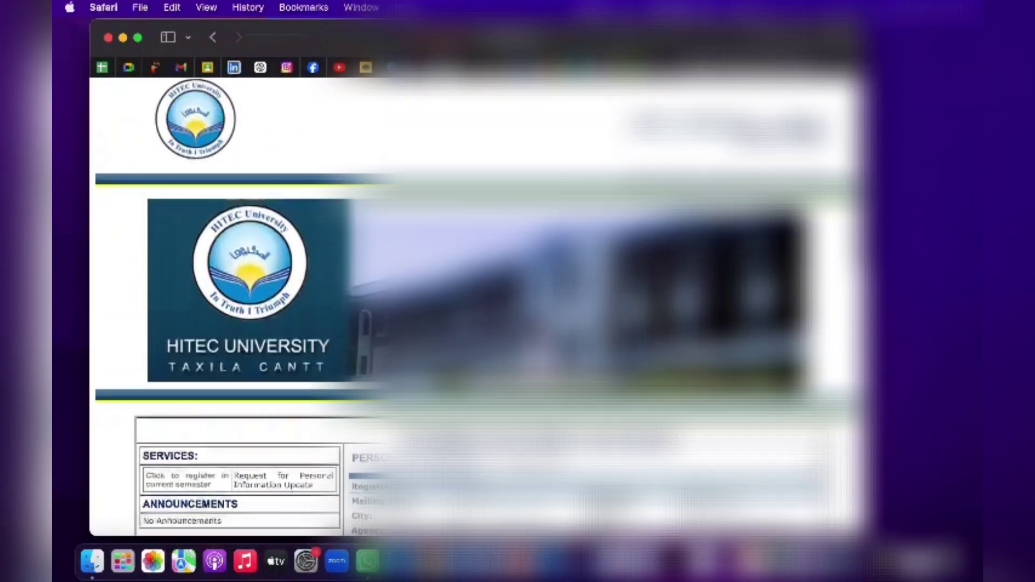
scroll(485, 310, down, 10)
scroll(486, 310, up, 5)
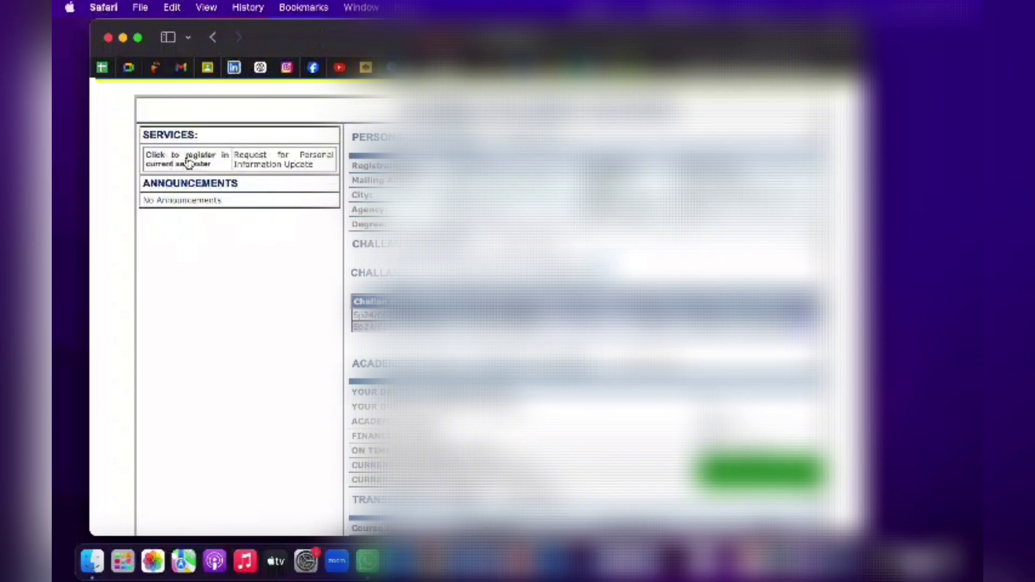
click(211, 157)
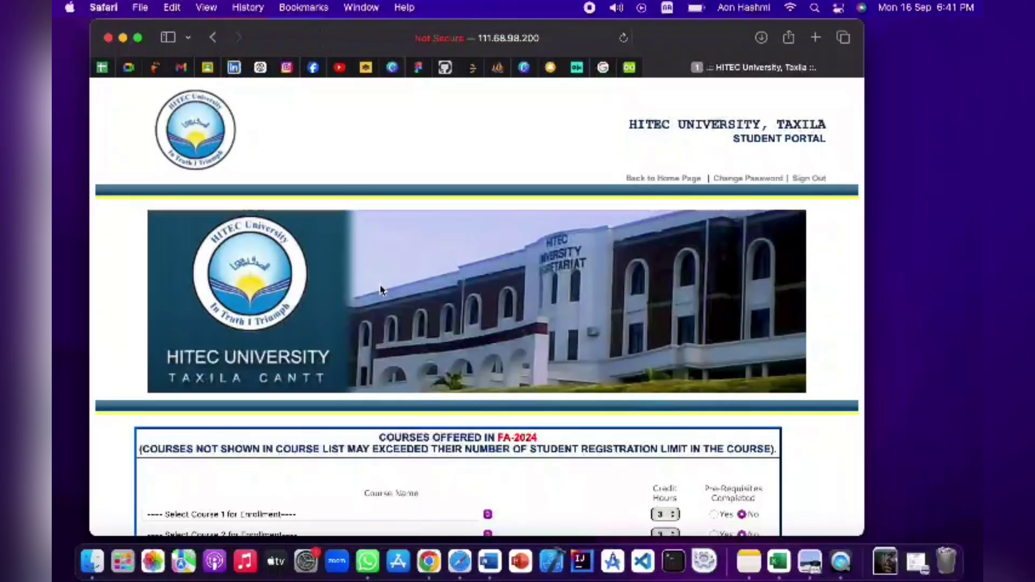
scroll(381, 290, down, 10)
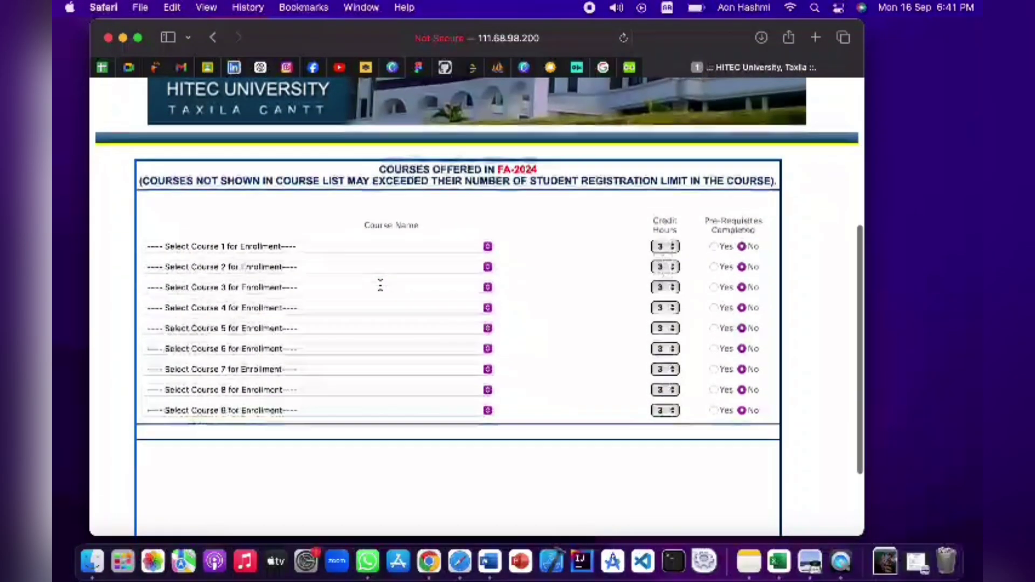
scroll(381, 285, down, 1)
drag(275, 31, 403, 24)
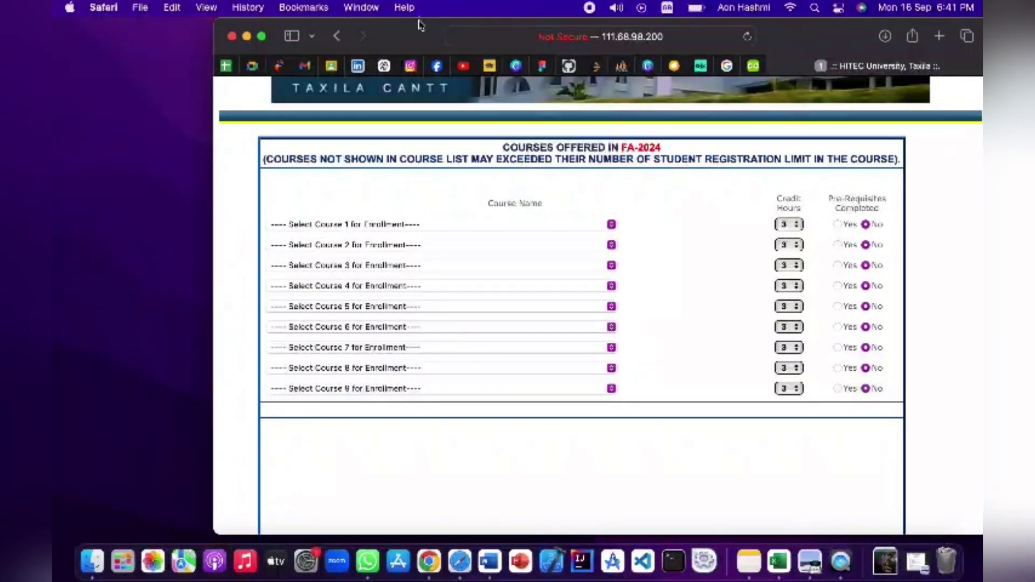
click(355, 224)
scroll(367, 459, down, 5)
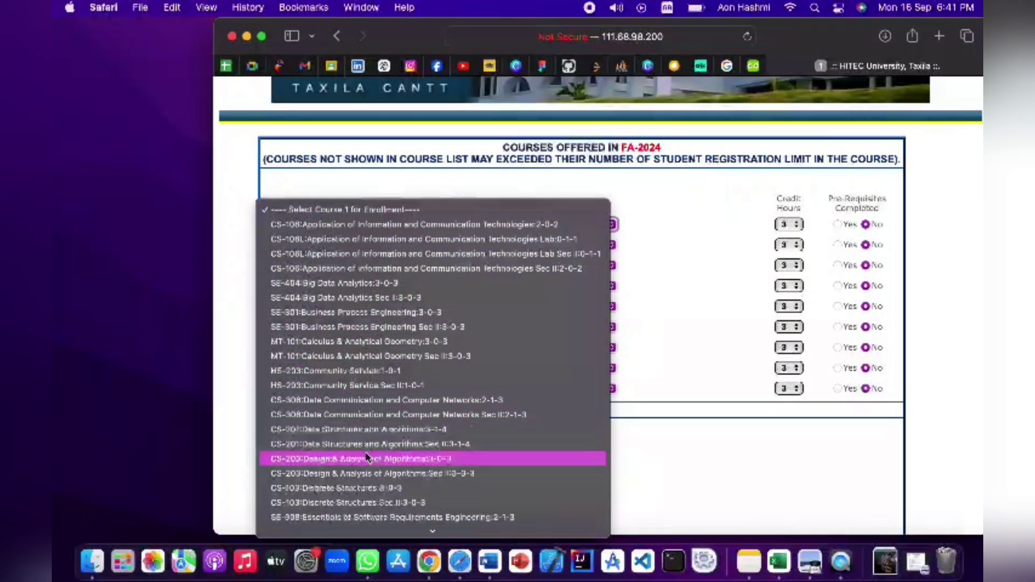
scroll(367, 458, down, 10)
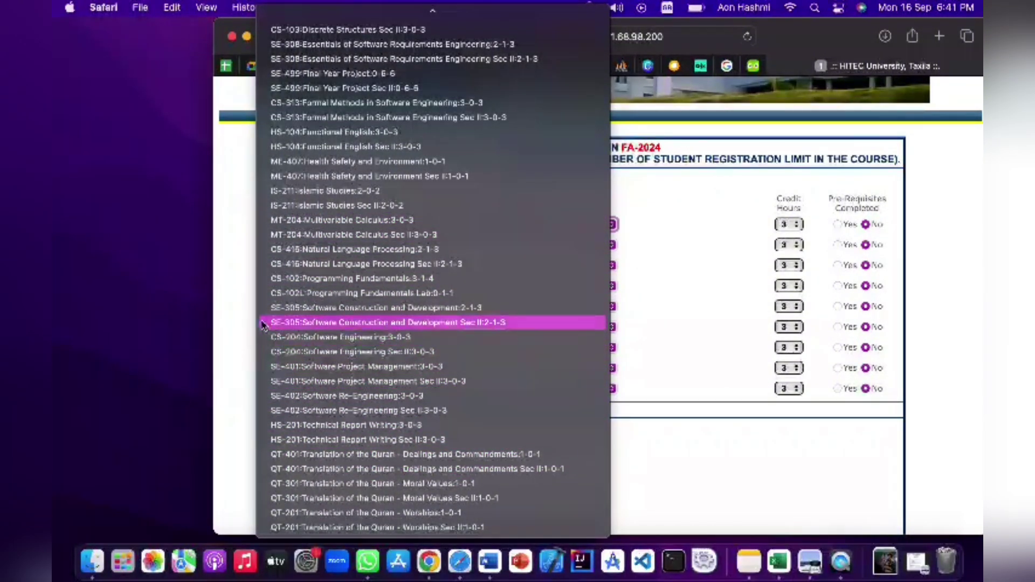
click(244, 305)
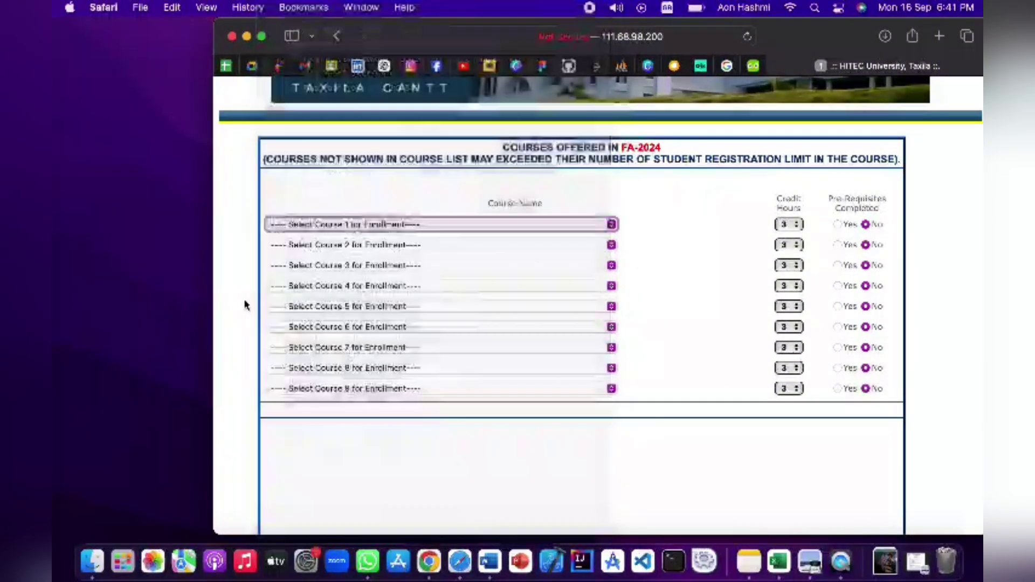
Arrange the offered-courses PDF on the left and the registration form on the right, course table visible
click(920, 567)
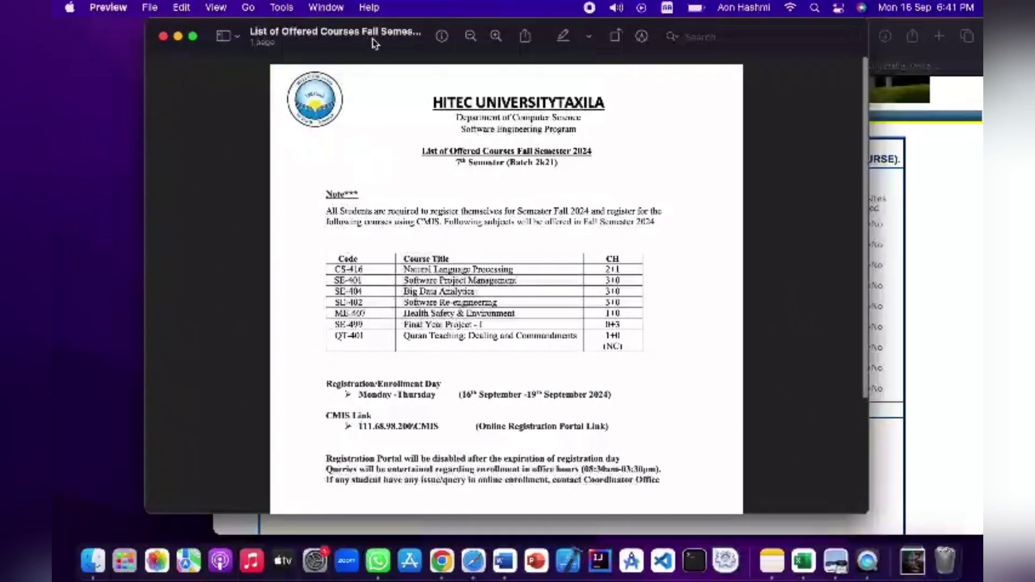
drag(326, 45, 128, 46)
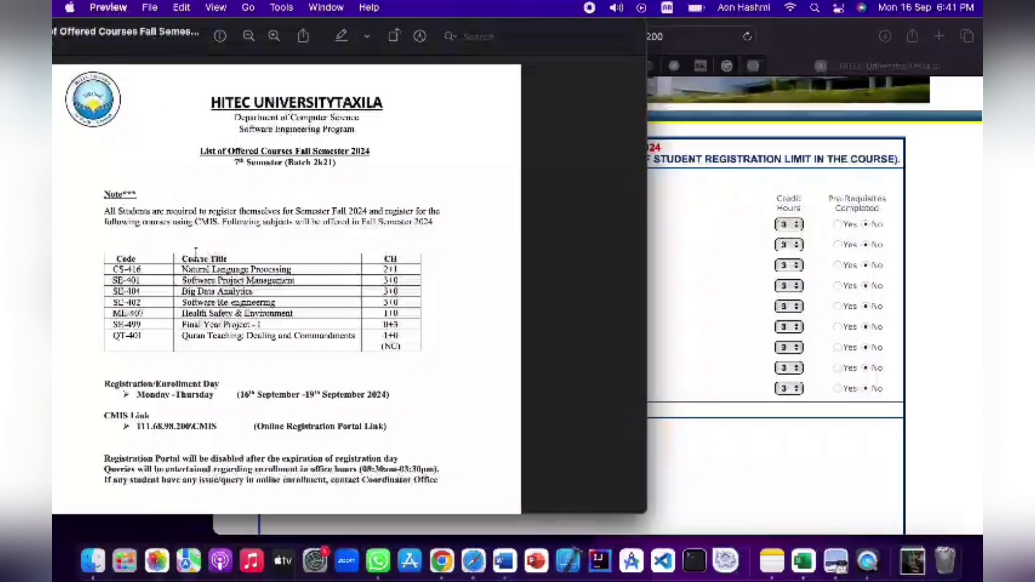
scroll(196, 252, up, 5)
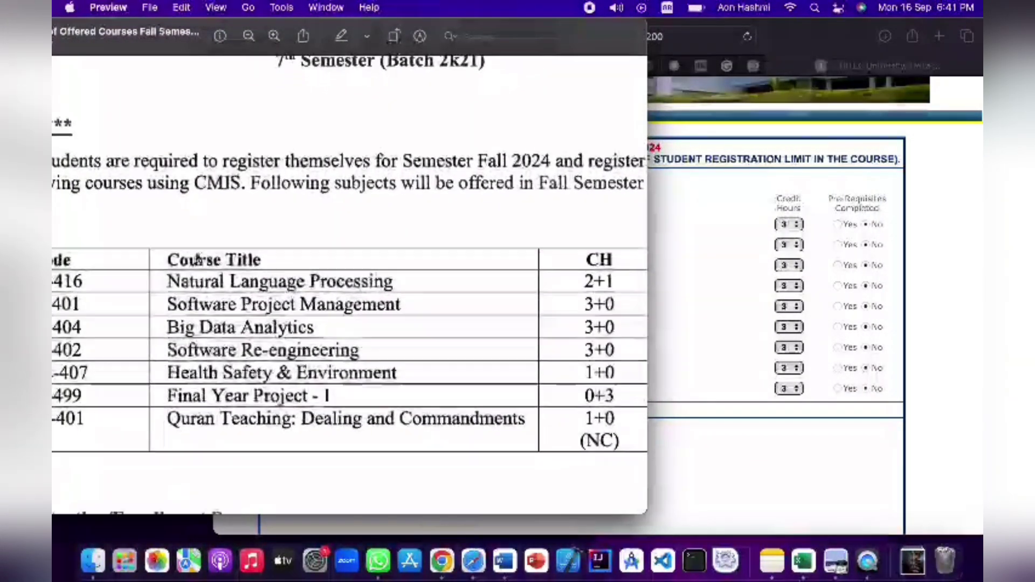
scroll(198, 259, down, 5)
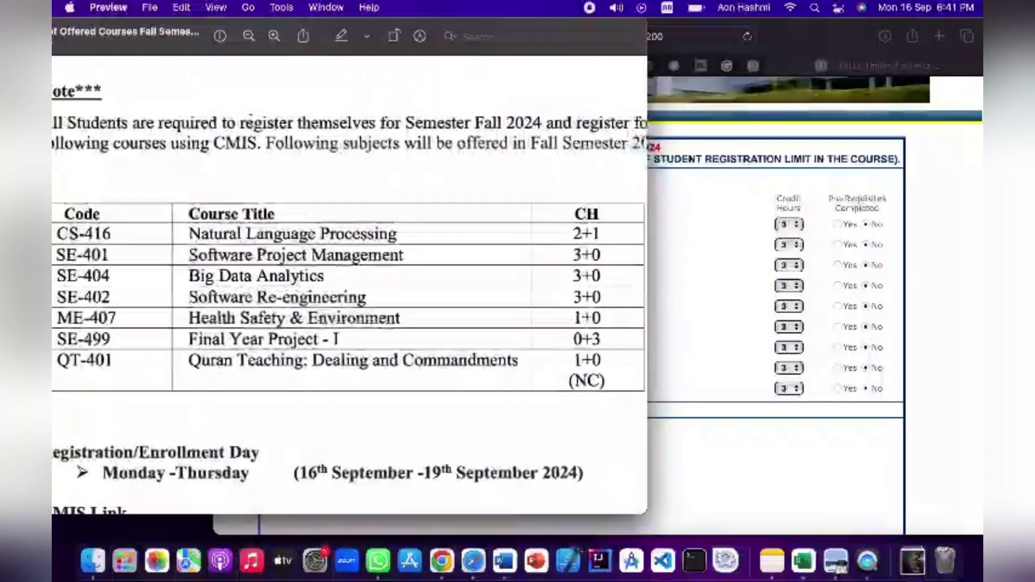
click(709, 203)
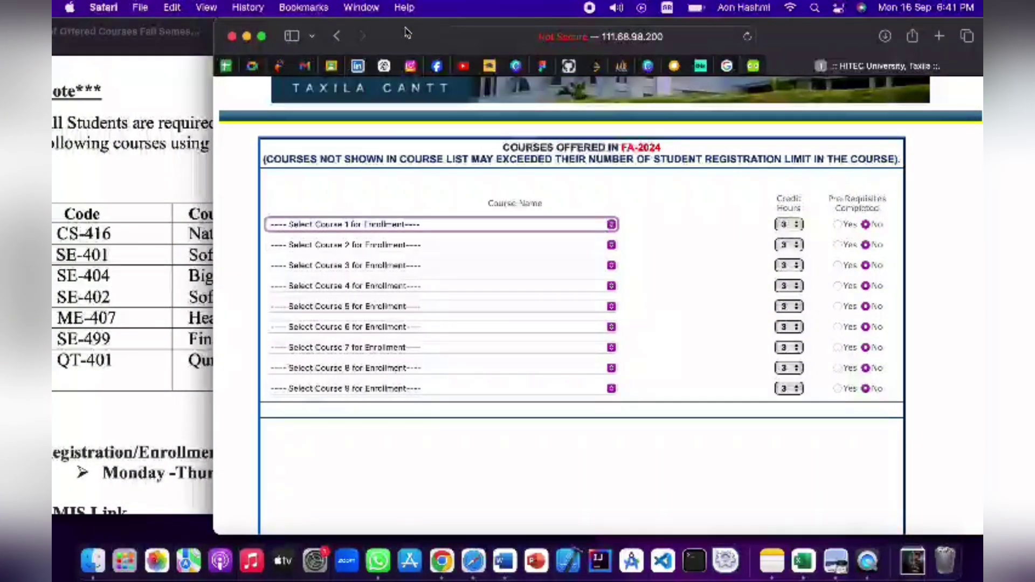
drag(408, 34, 565, 34)
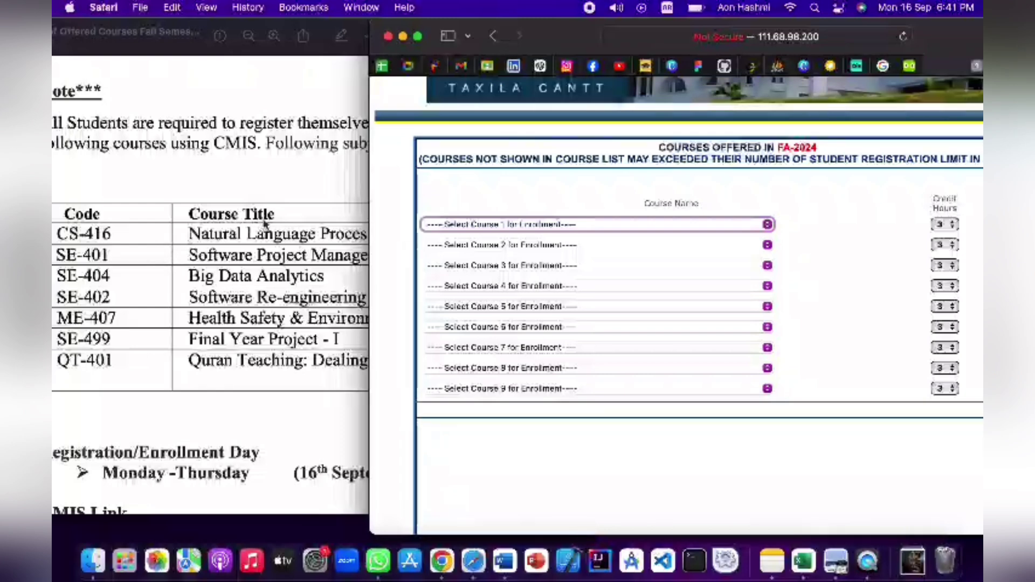
click(155, 232)
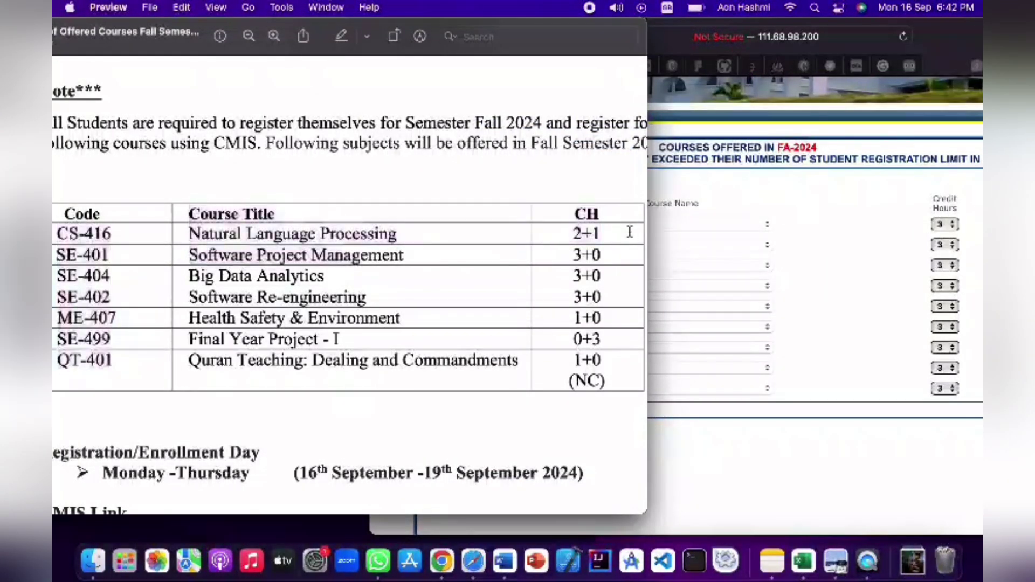
Enrol CS-416 Natural Language Processing and SE-401 Software Project Management, both Sec II, as courses 1-2
click(681, 215)
click(680, 224)
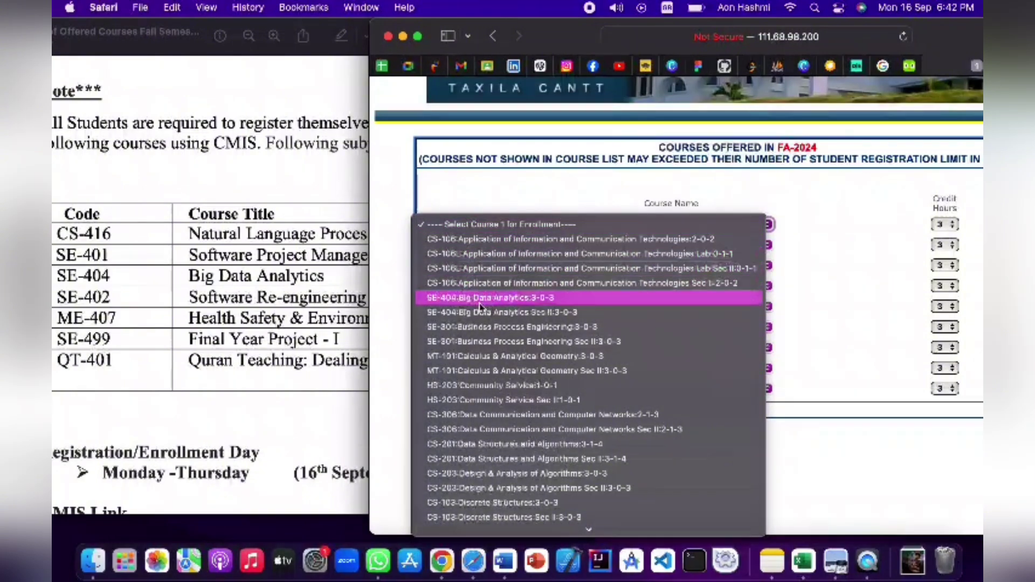
scroll(462, 381, down, 10)
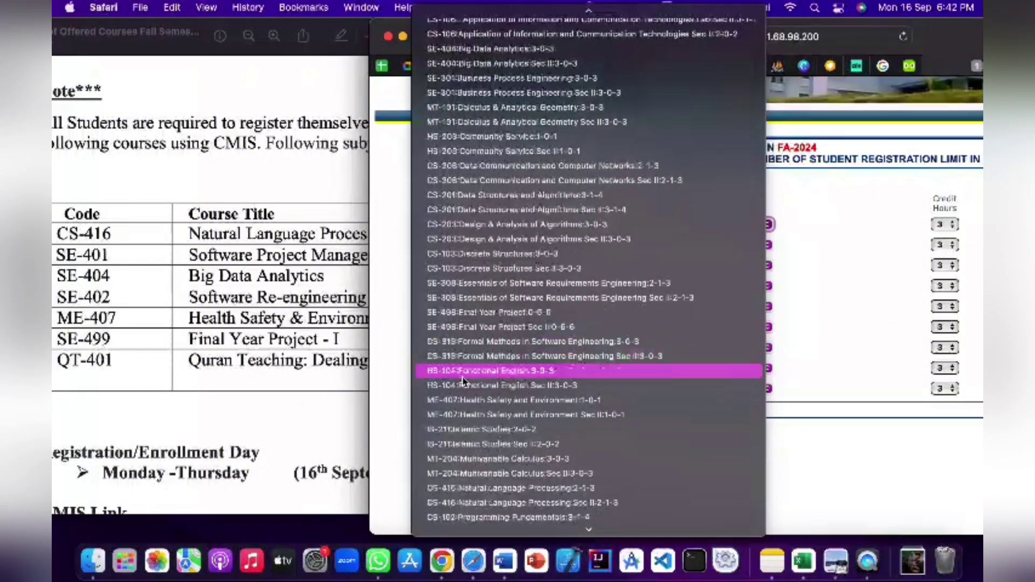
scroll(462, 381, down, 6)
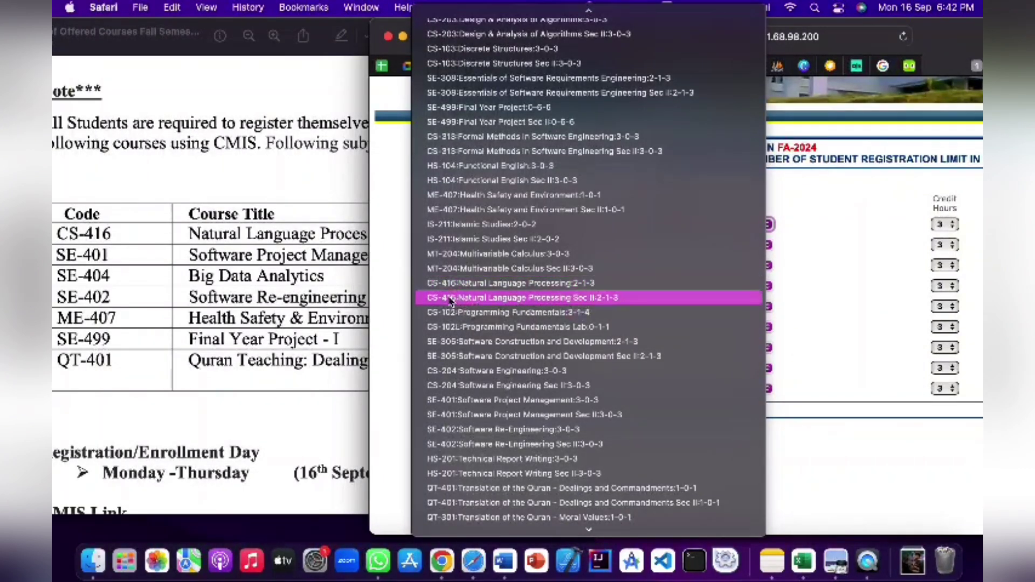
click(590, 303)
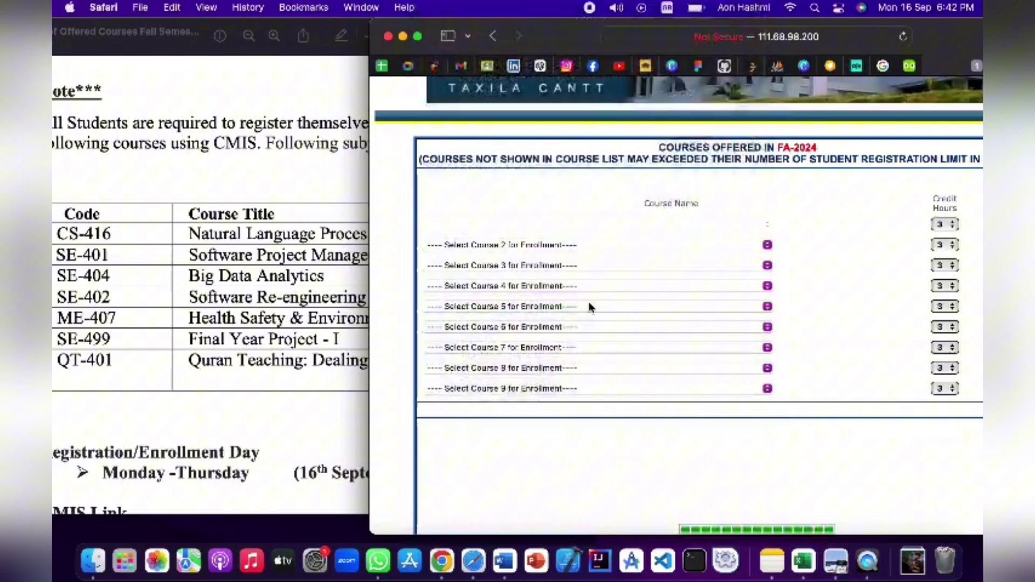
click(514, 247)
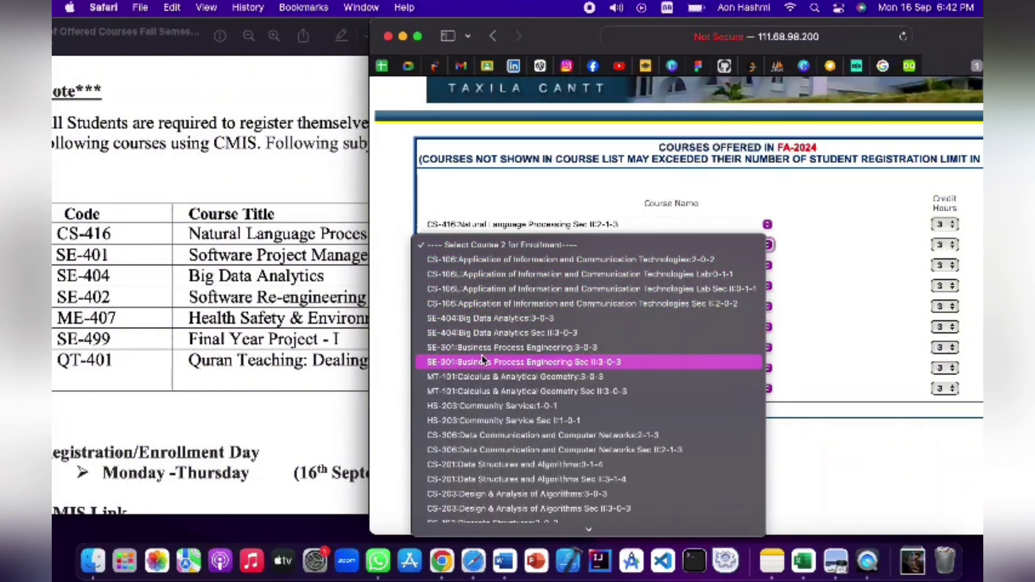
scroll(451, 334, down, 2)
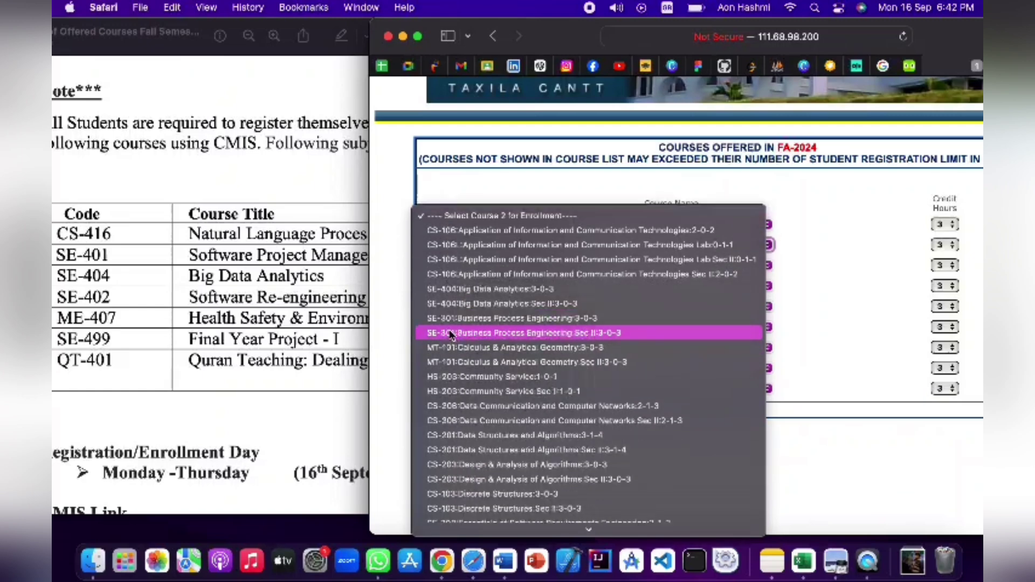
scroll(451, 334, down, 6)
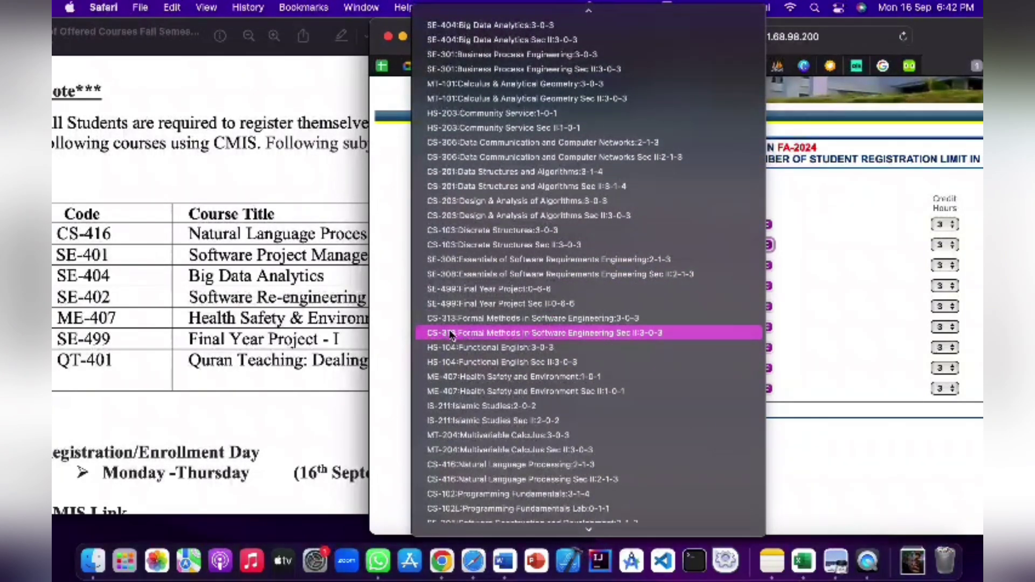
scroll(453, 377, down, 5)
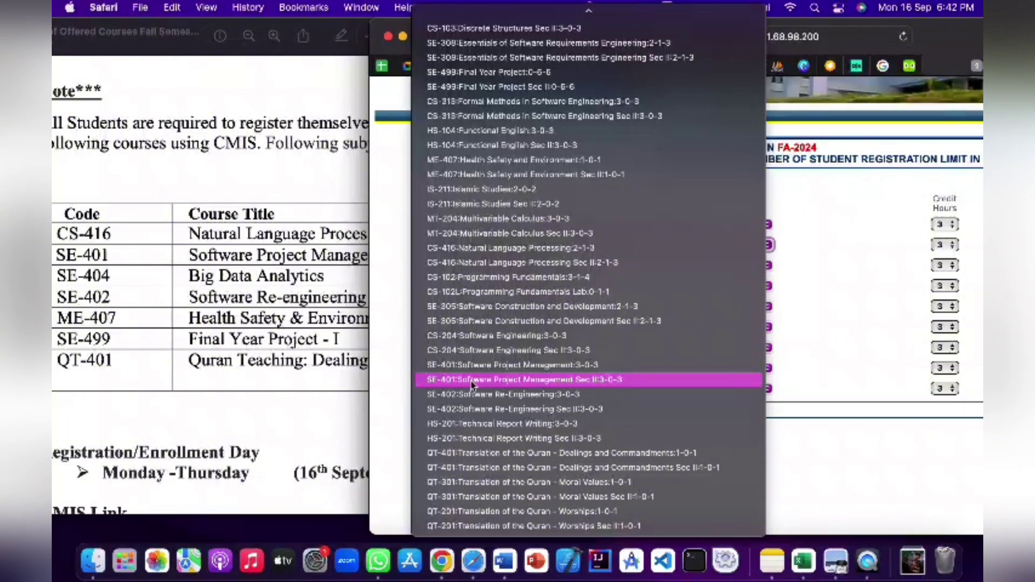
click(528, 381)
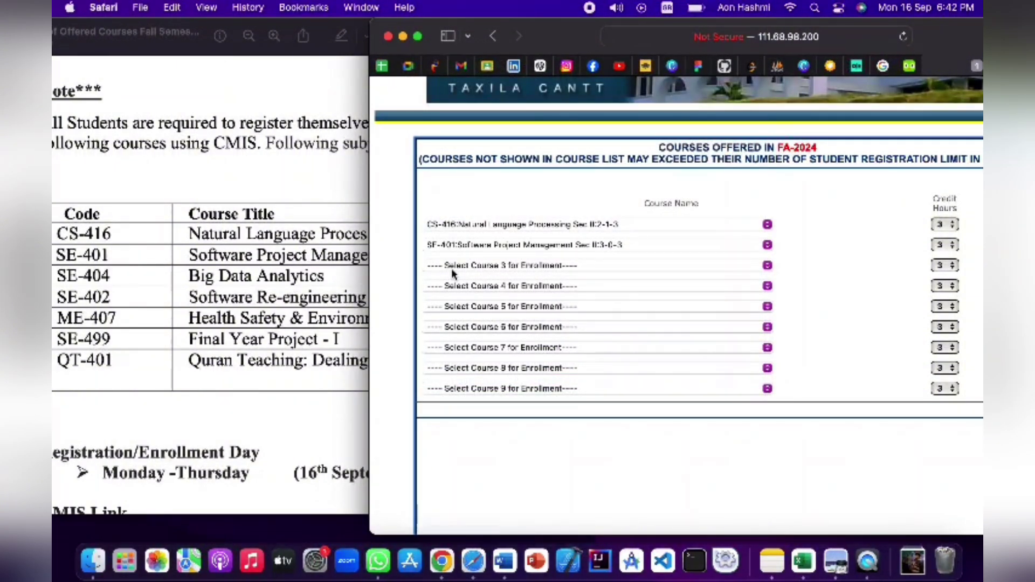
Enrol SE-404, SE-402, ME-407, SE-499 and QT-401, all Sec II, as courses 3-7
click(451, 269)
click(470, 378)
click(469, 286)
click(469, 451)
click(469, 307)
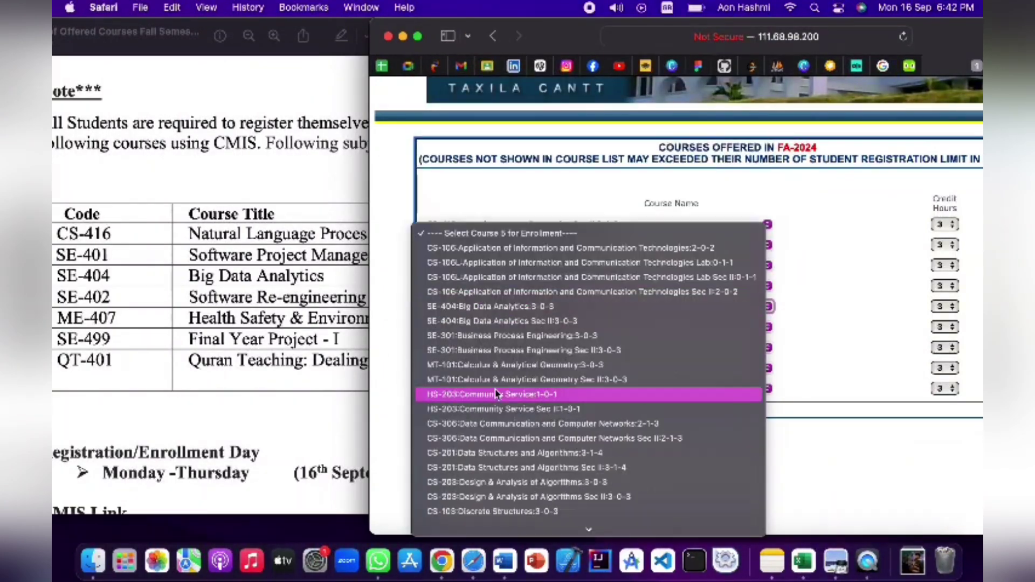
click(469, 398)
click(469, 327)
scroll(463, 420, down, 5)
click(469, 451)
click(210, 270)
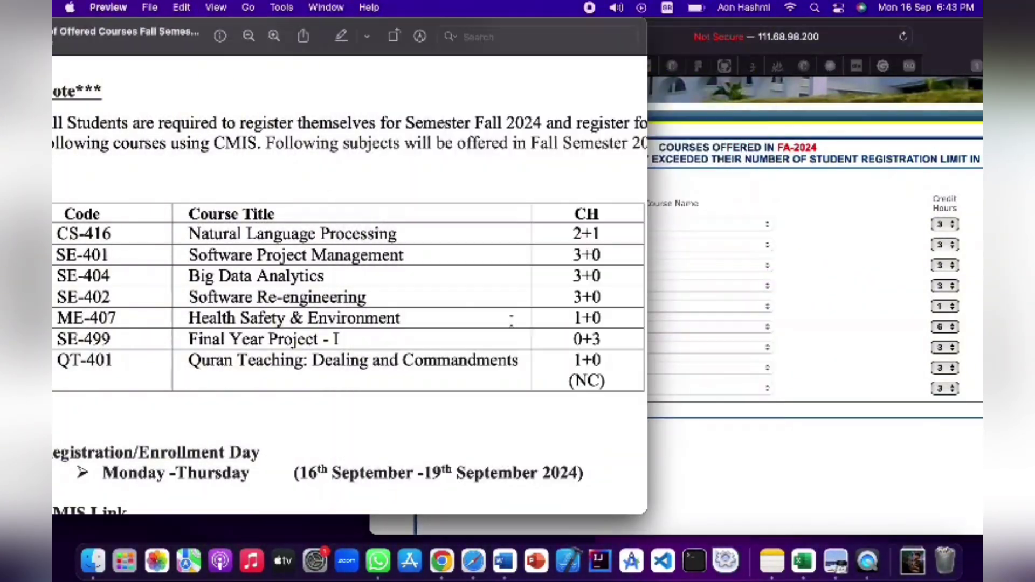
click(546, 347)
click(546, 410)
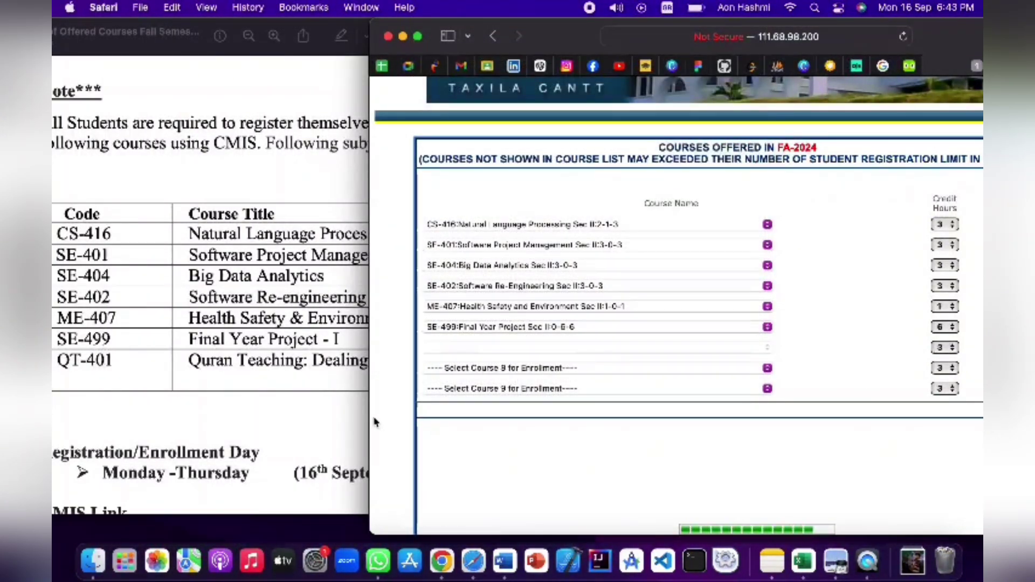
Resize and shift the portal window to reveal credit hours and prerequisites beside the PDF
drag(371, 419, 608, 416)
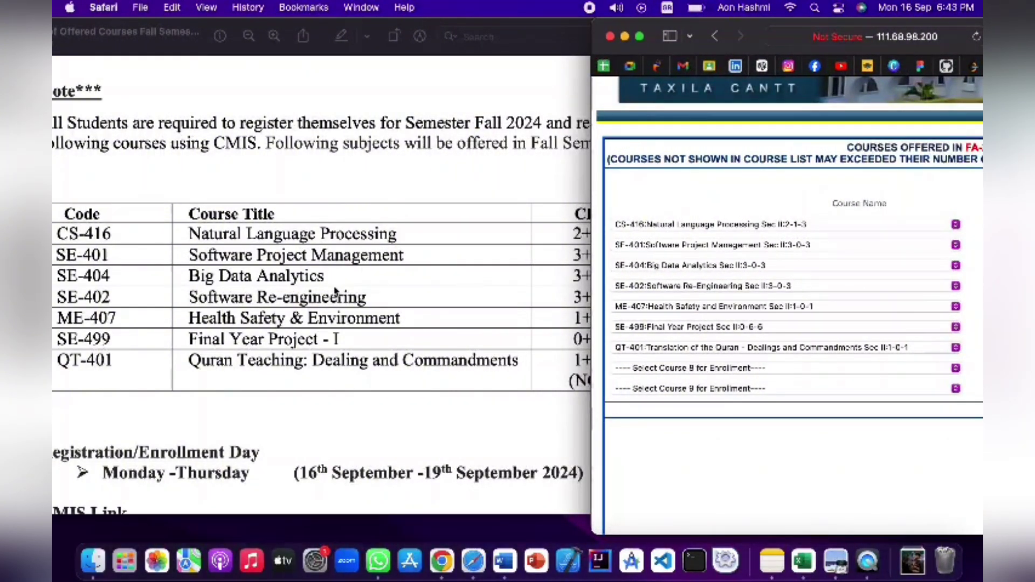
drag(590, 235, 453, 194)
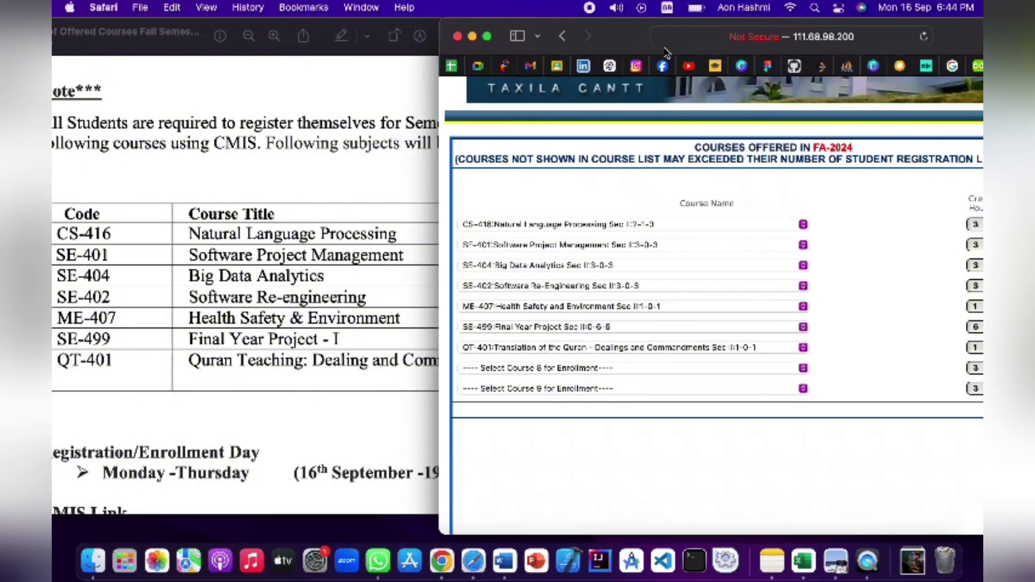
drag(666, 53, 431, 36)
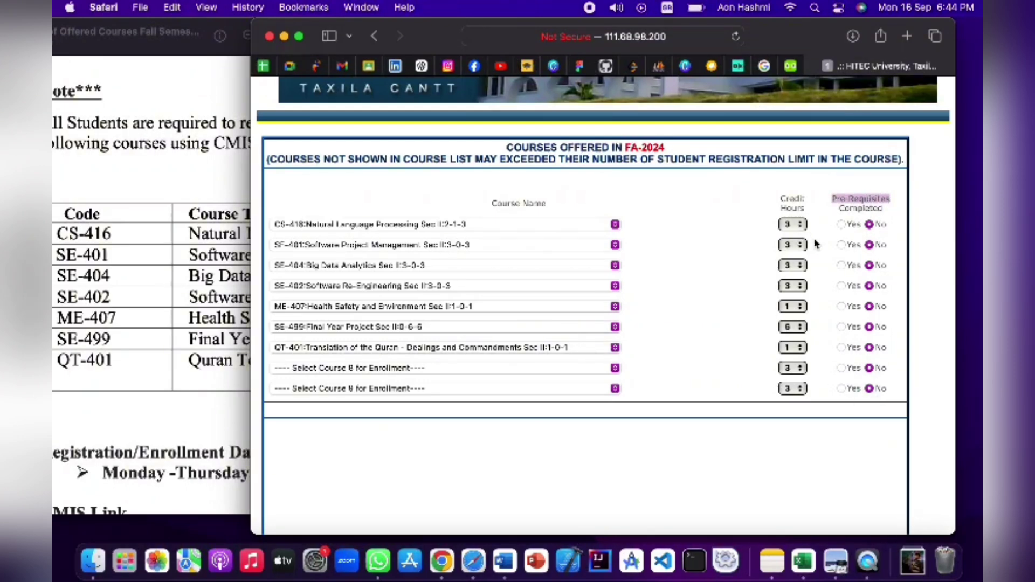
click(110, 264)
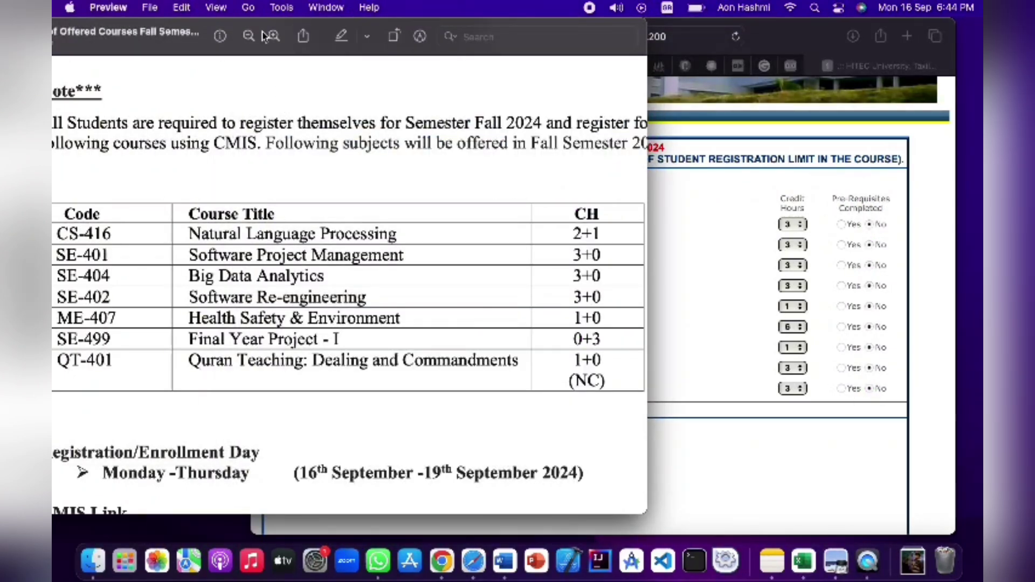
drag(265, 36, 402, 36)
scroll(326, 384, down, 10)
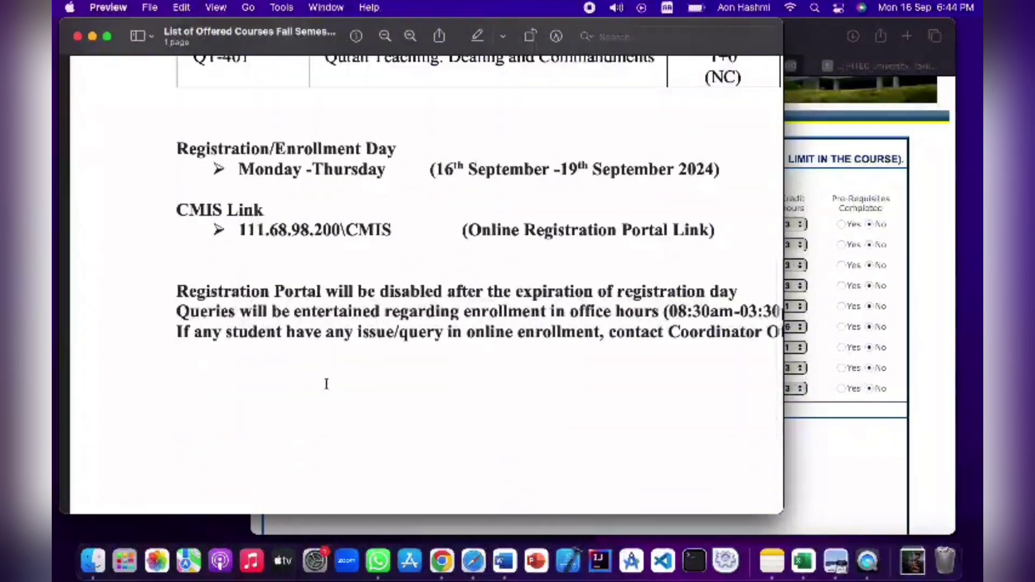
scroll(326, 384, down, 5)
scroll(326, 384, right, 3)
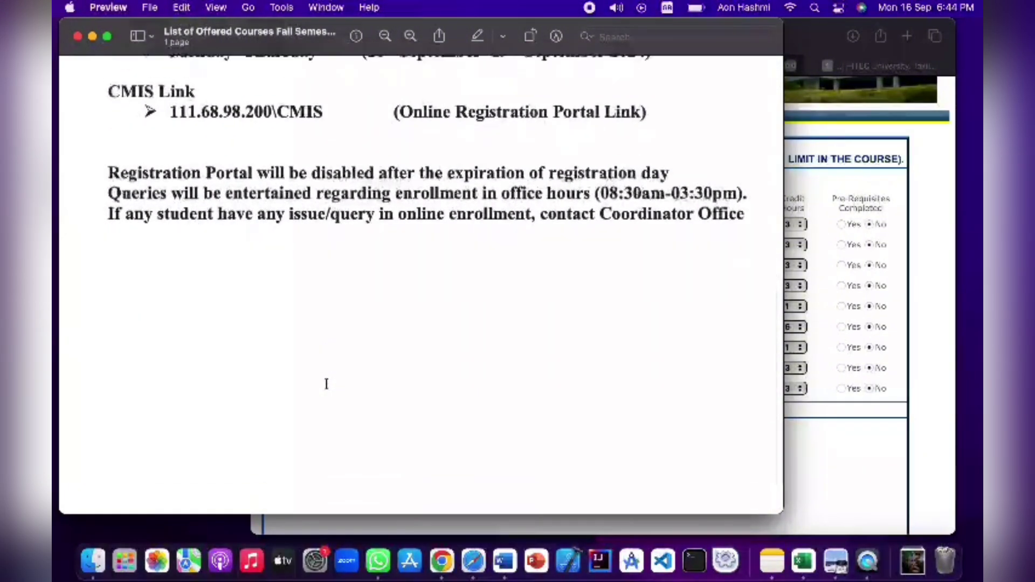
scroll(326, 383, up, 10)
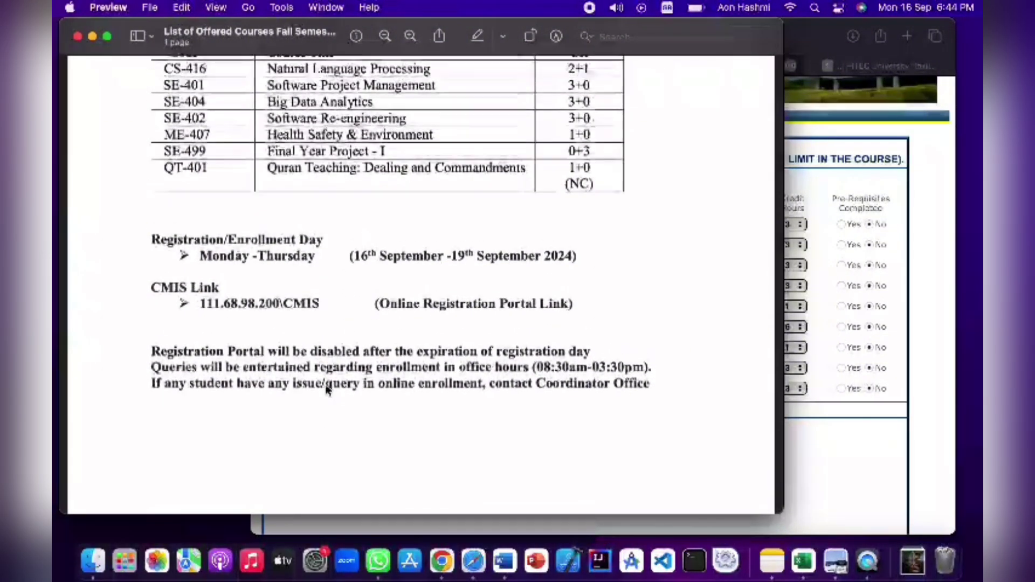
scroll(326, 385, up, 10)
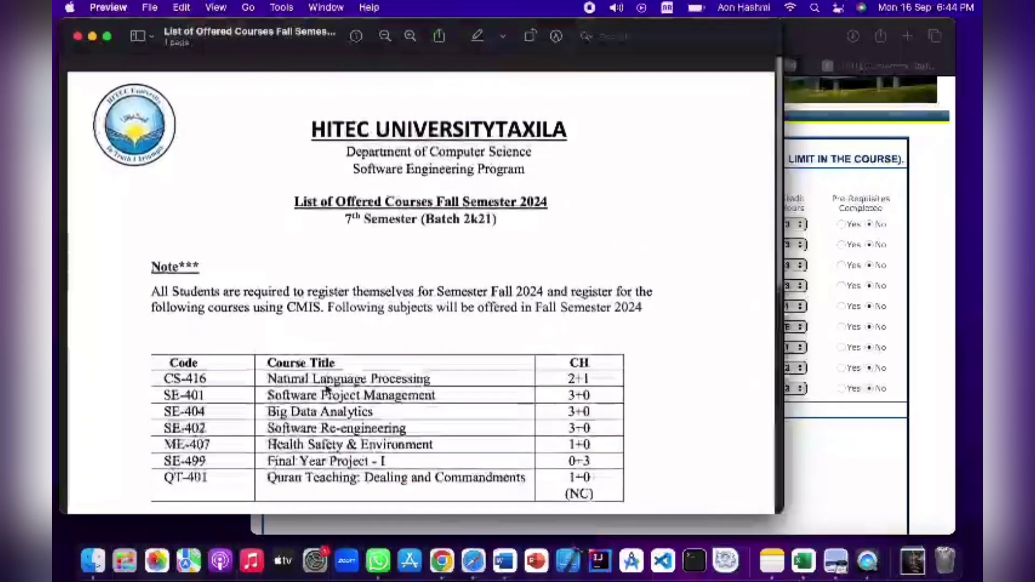
key(super+Tab)
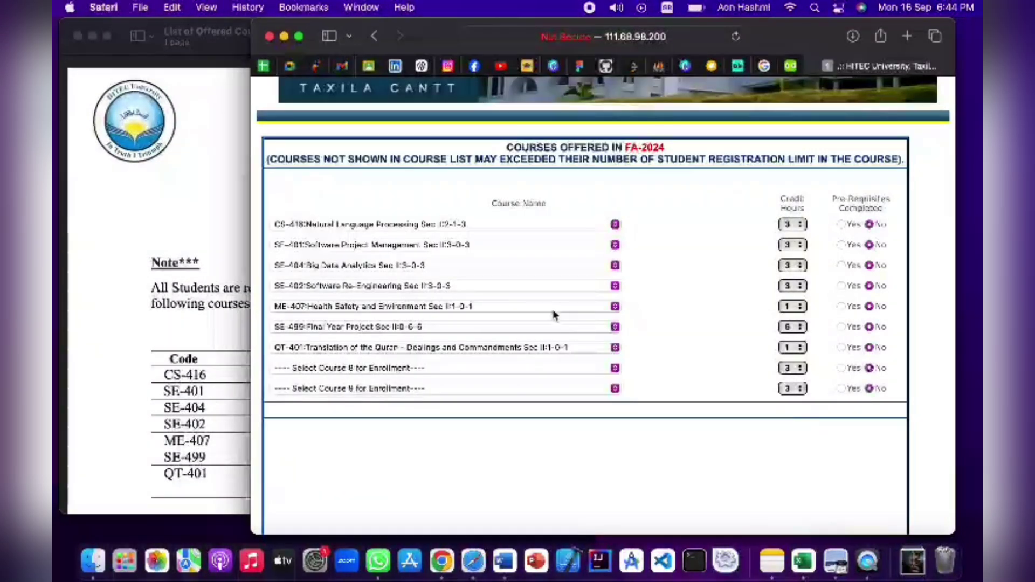
scroll(554, 316, down, 3)
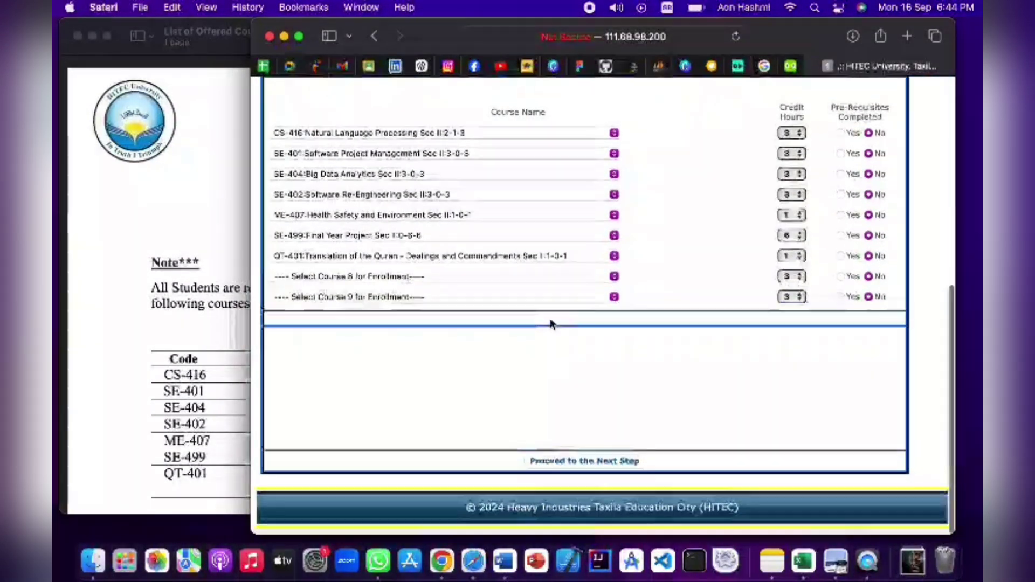
click(586, 463)
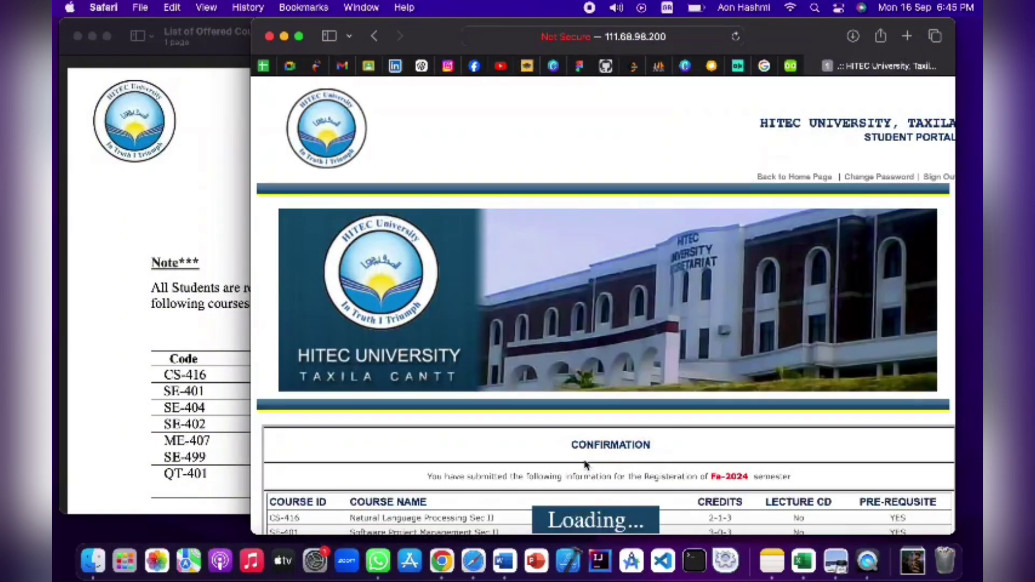
scroll(586, 465, down, 7)
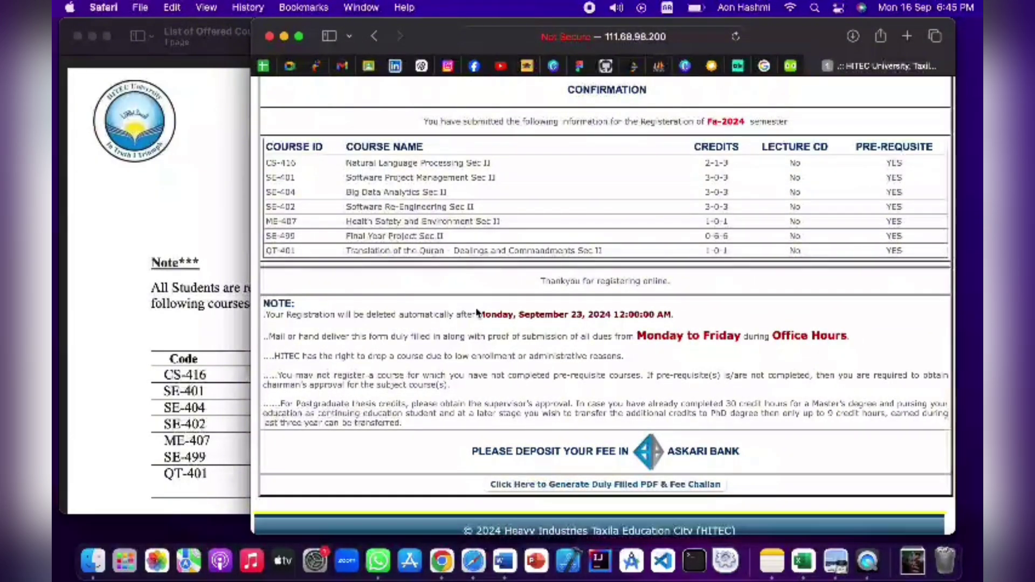
drag(446, 45, 398, 44)
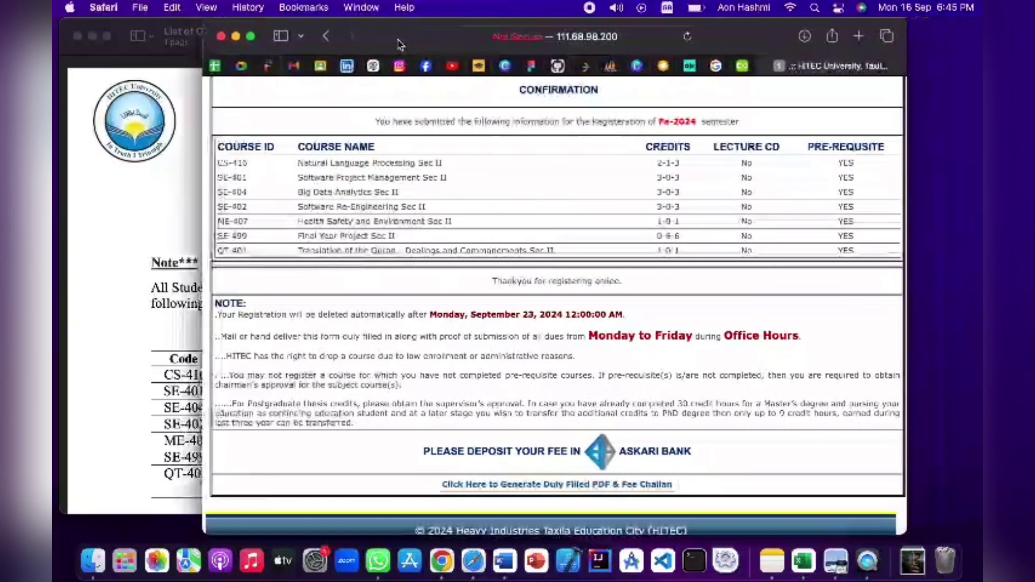
scroll(473, 276, down, 2)
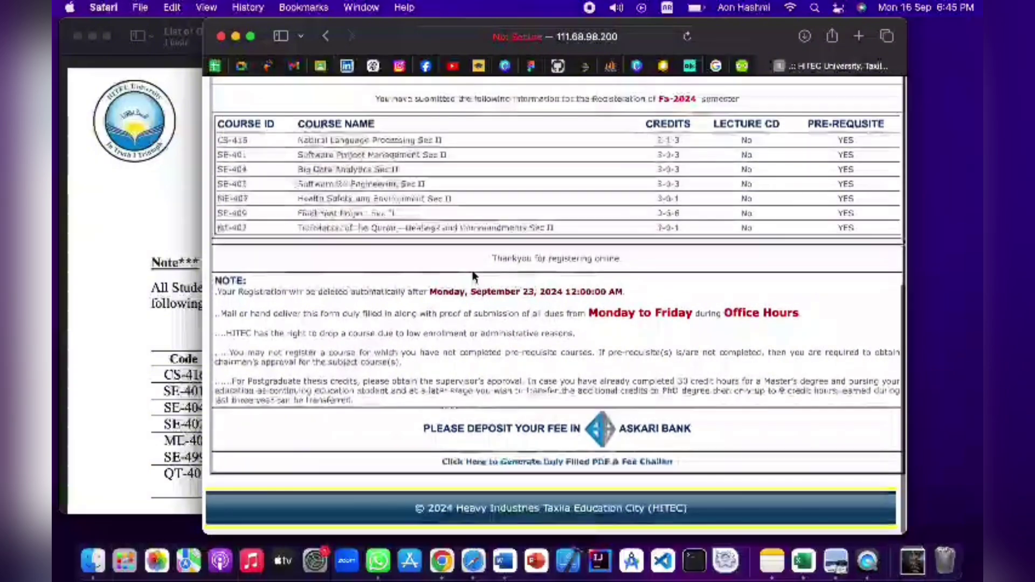
scroll(473, 277, up, 5)
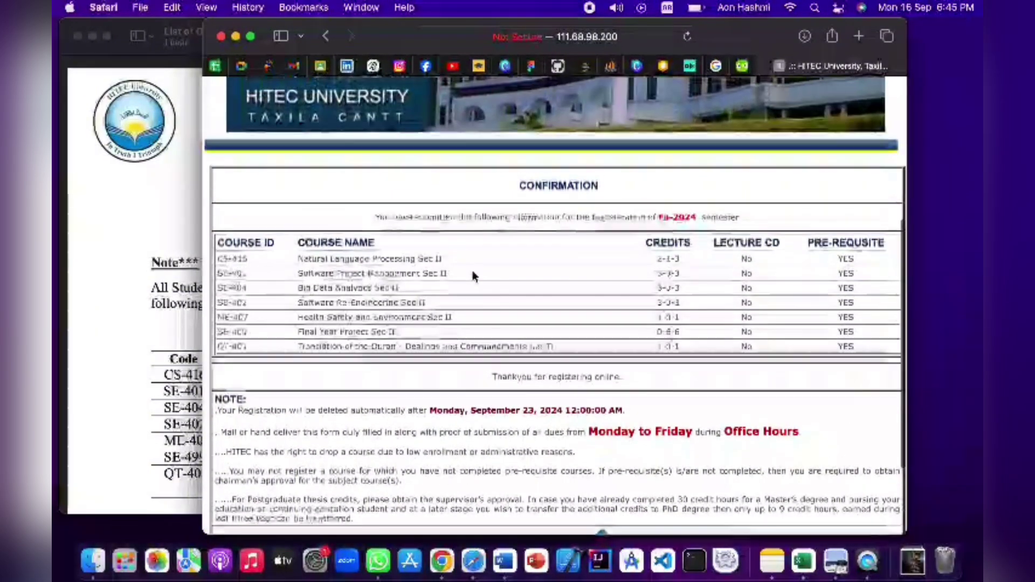
scroll(472, 276, up, 2)
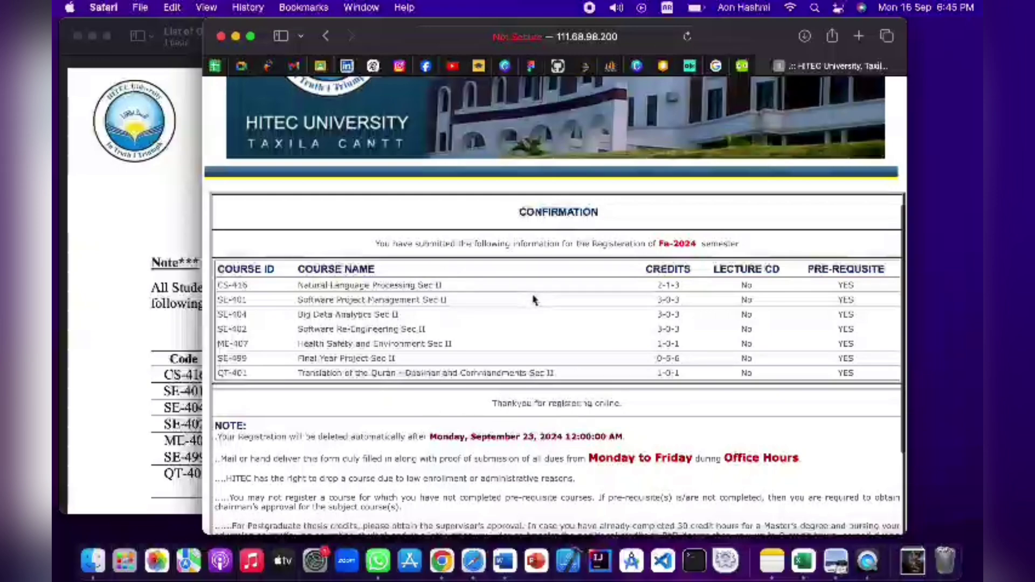
scroll(531, 301, down, 2)
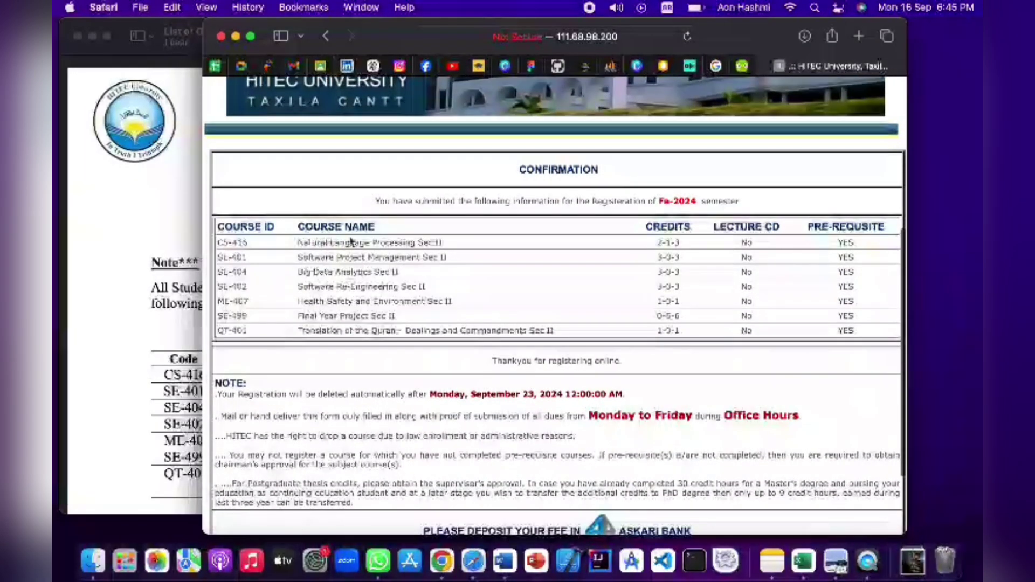
scroll(742, 272, down, 5)
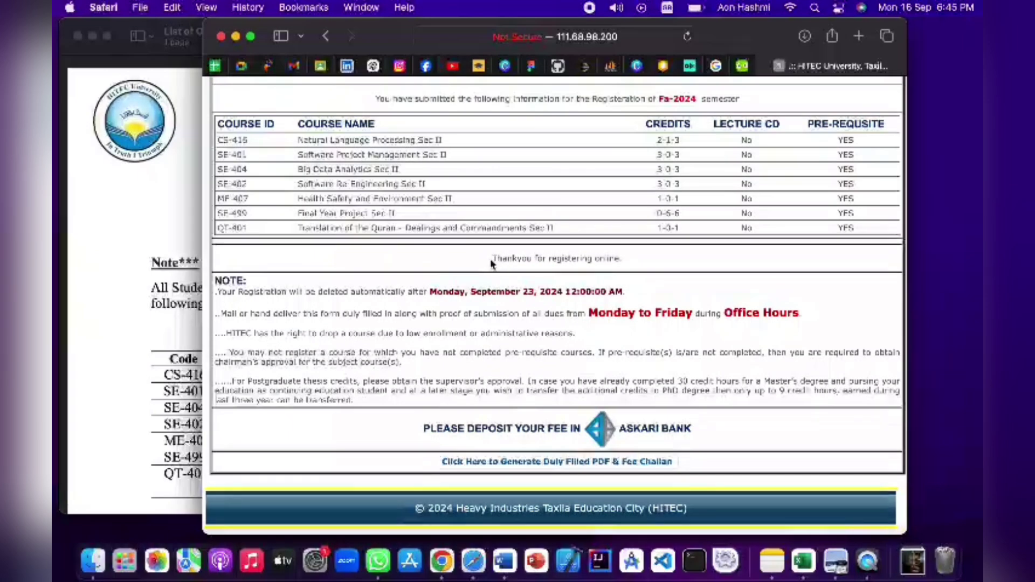
drag(489, 259, 620, 262)
scroll(548, 514, up, 3)
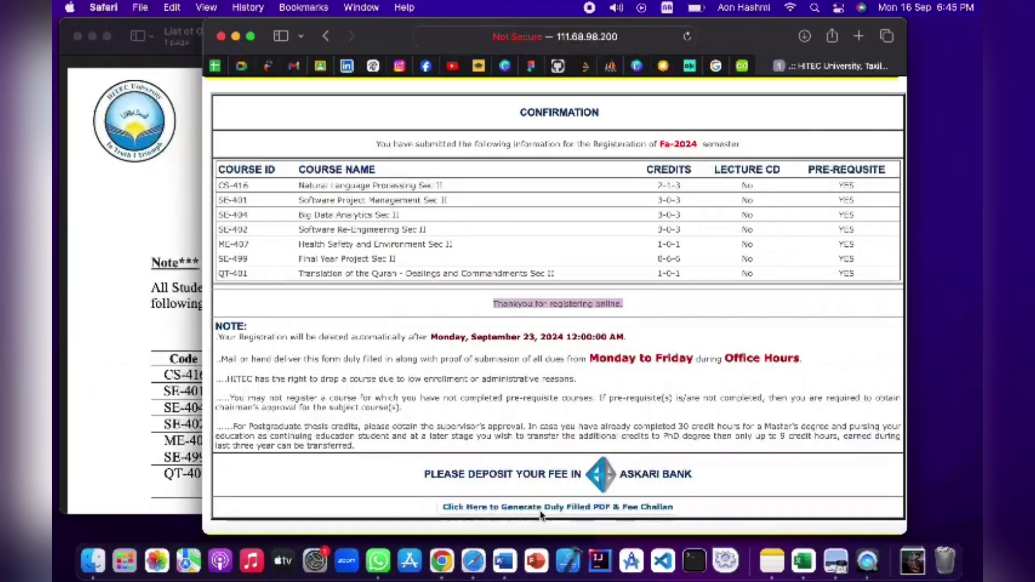
scroll(540, 513, down, 2)
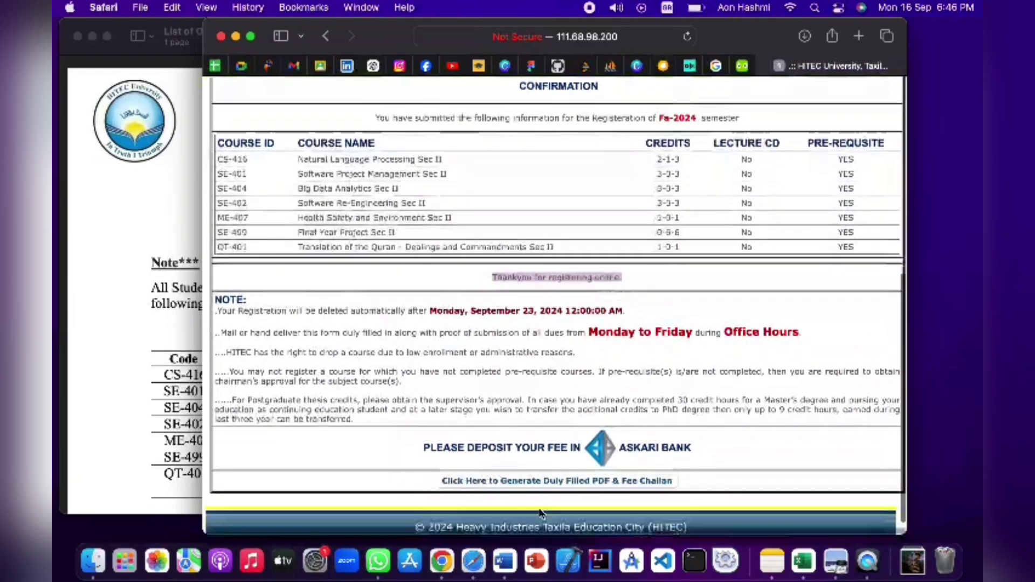
Generate the filled FA-2024 registration PDF with fee challan and scroll through its pages
click(549, 463)
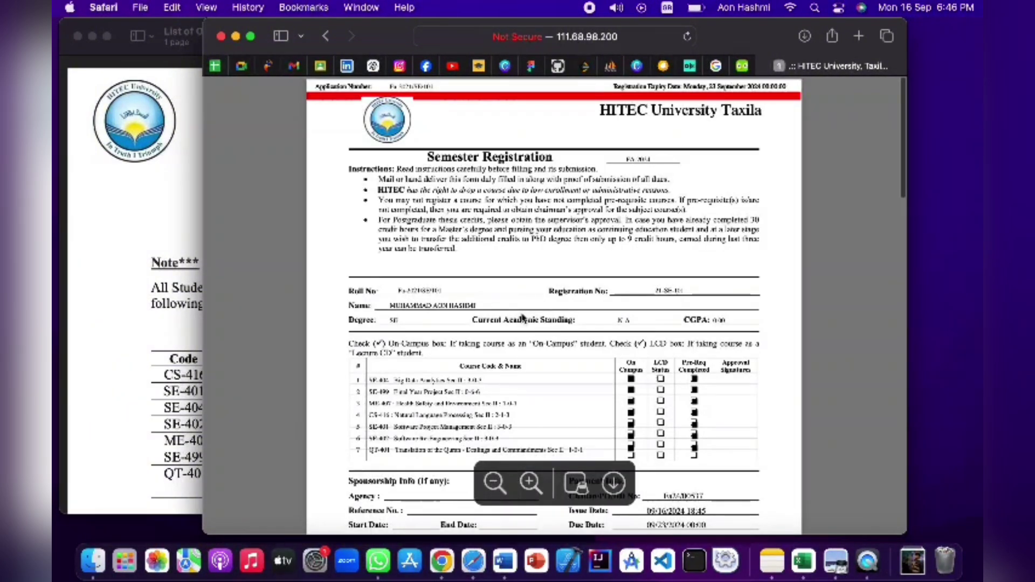
scroll(522, 318, down, 10)
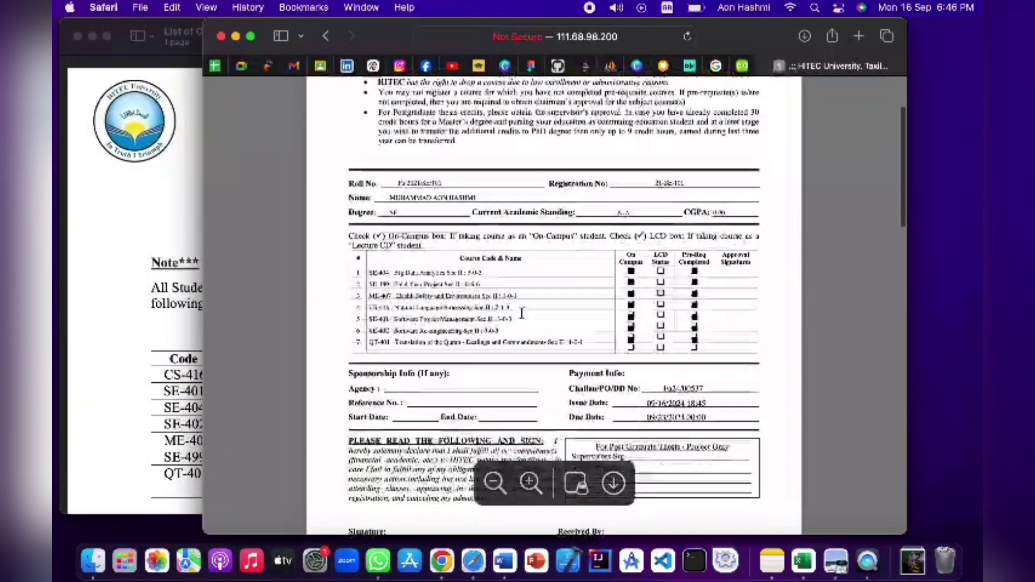
scroll(522, 314, down, 8)
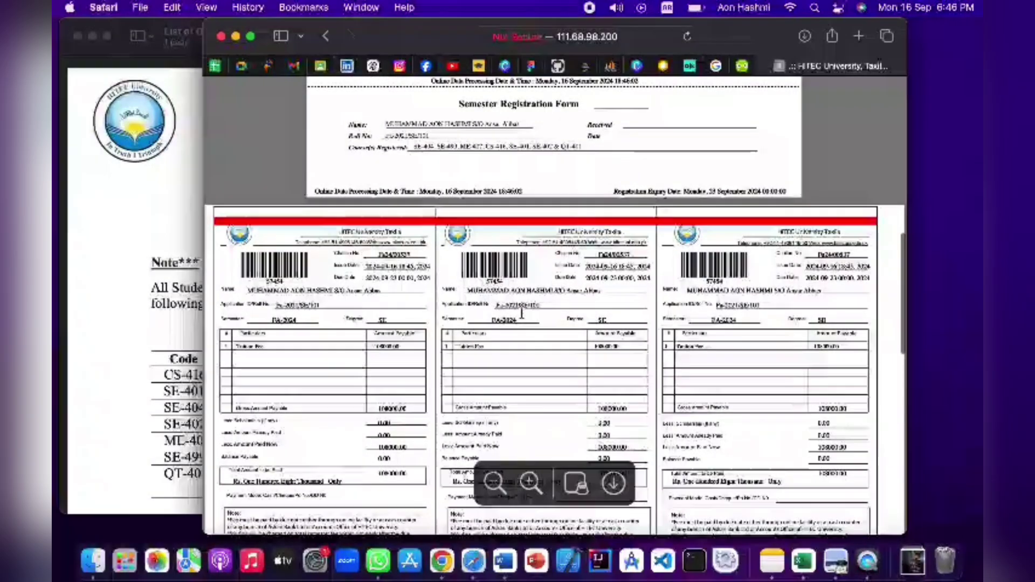
scroll(522, 312, down, 6)
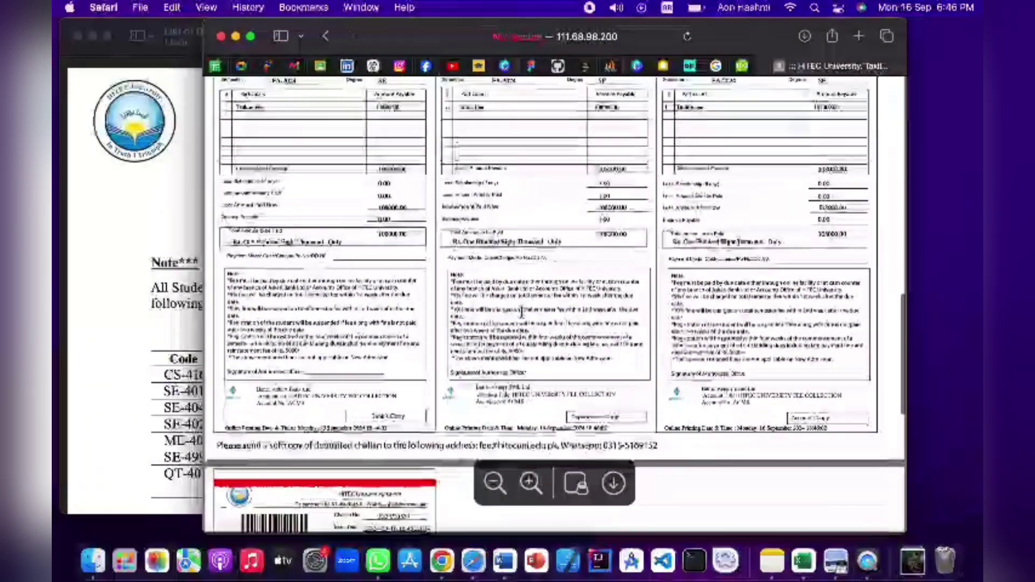
scroll(522, 313, down, 8)
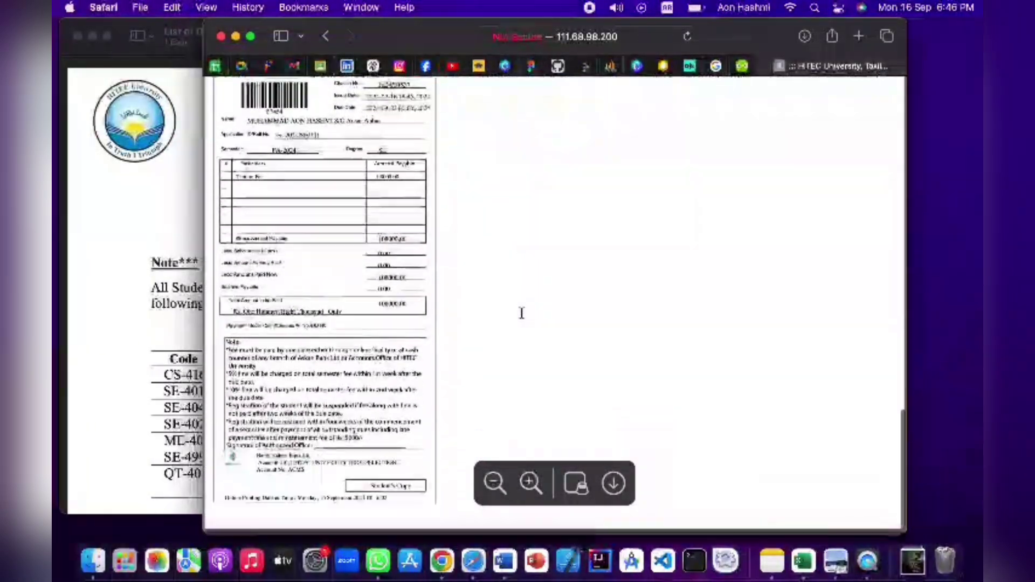
scroll(521, 313, up, 6)
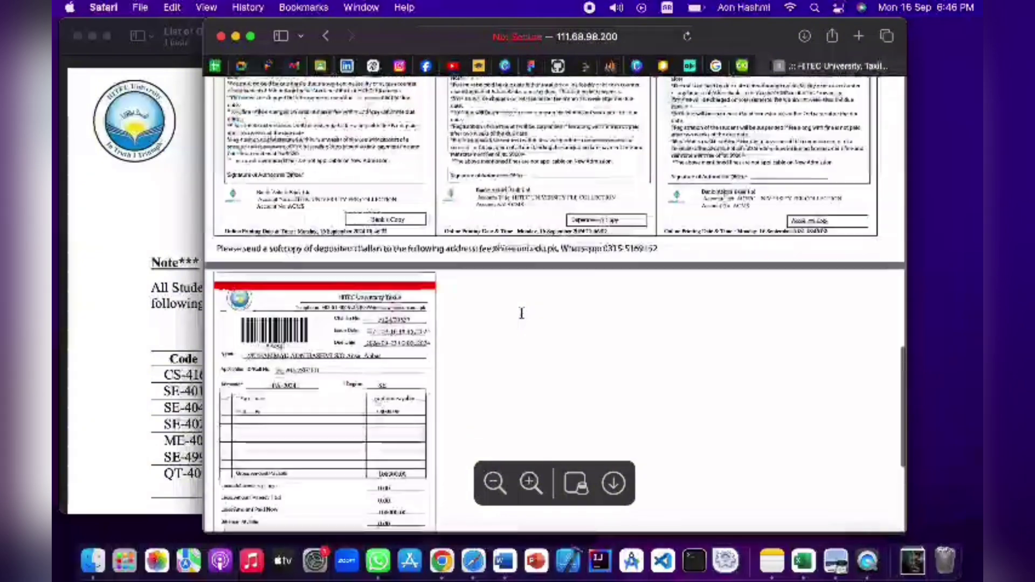
key(super+plus)
key(super+plus)
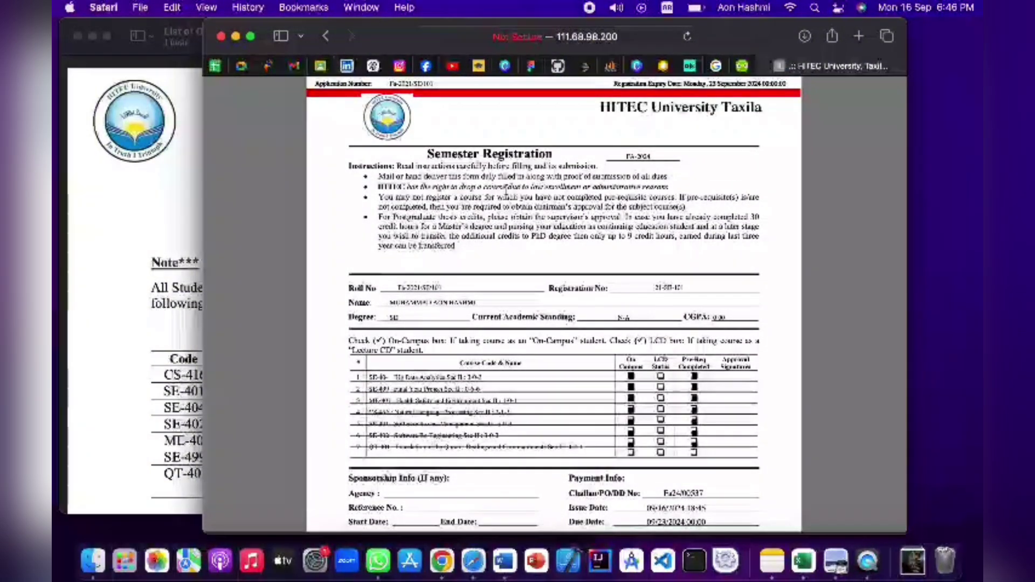
Go back to the registration confirmation page and close the Preview offered-courses PDF
click(324, 43)
scroll(521, 343, up, 10)
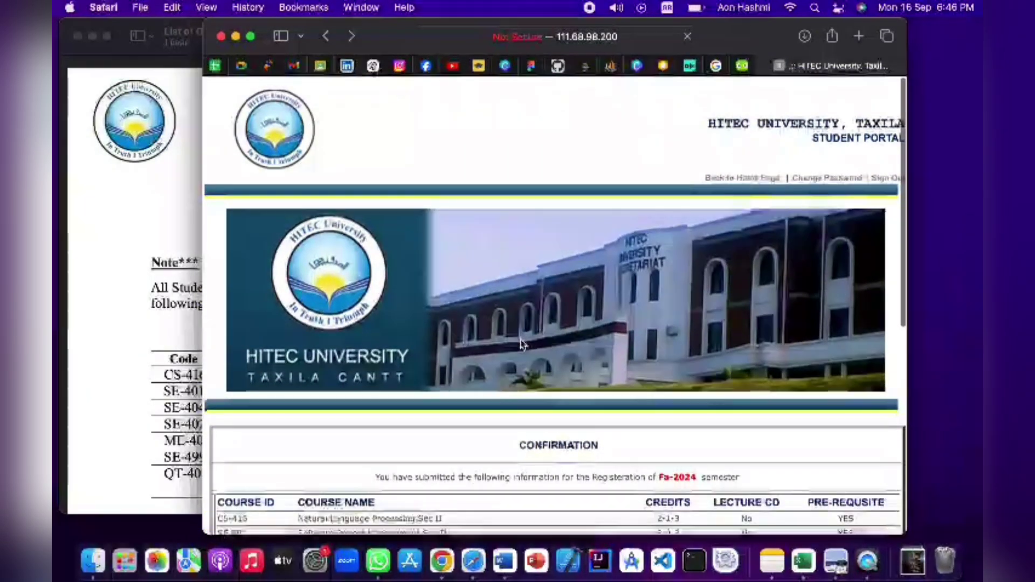
drag(407, 35, 489, 35)
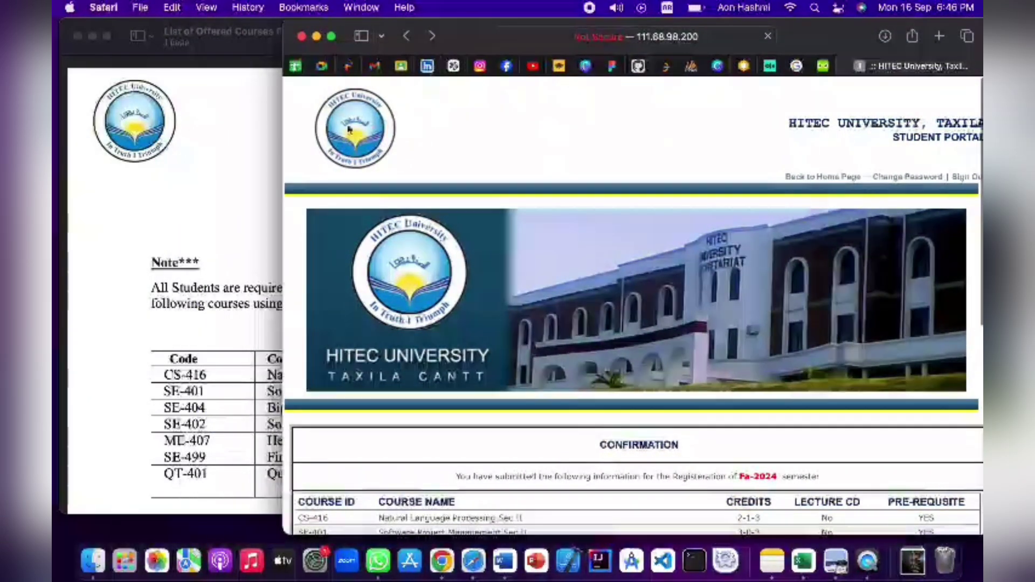
click(185, 243)
scroll(185, 244, down, 7)
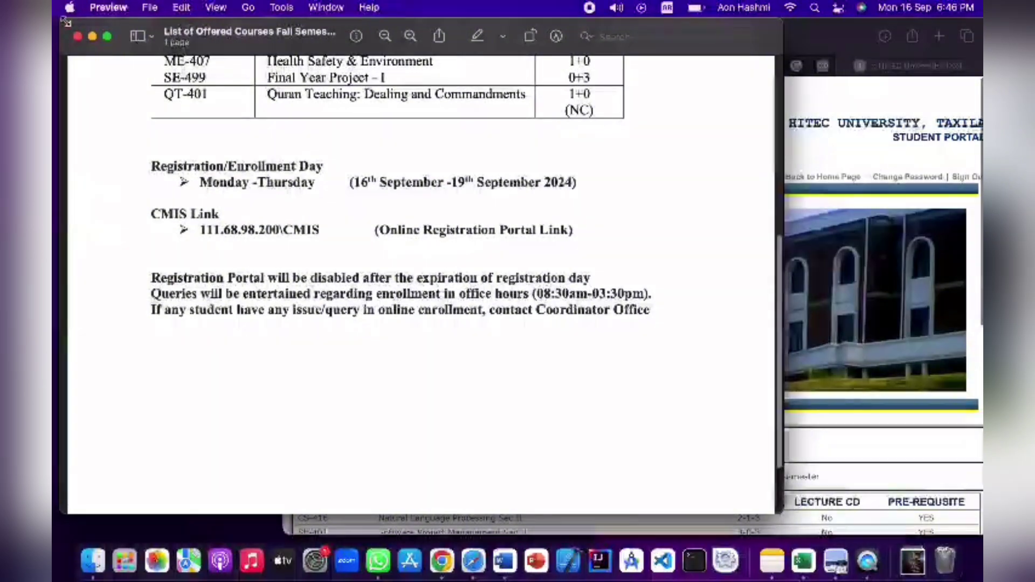
click(77, 36)
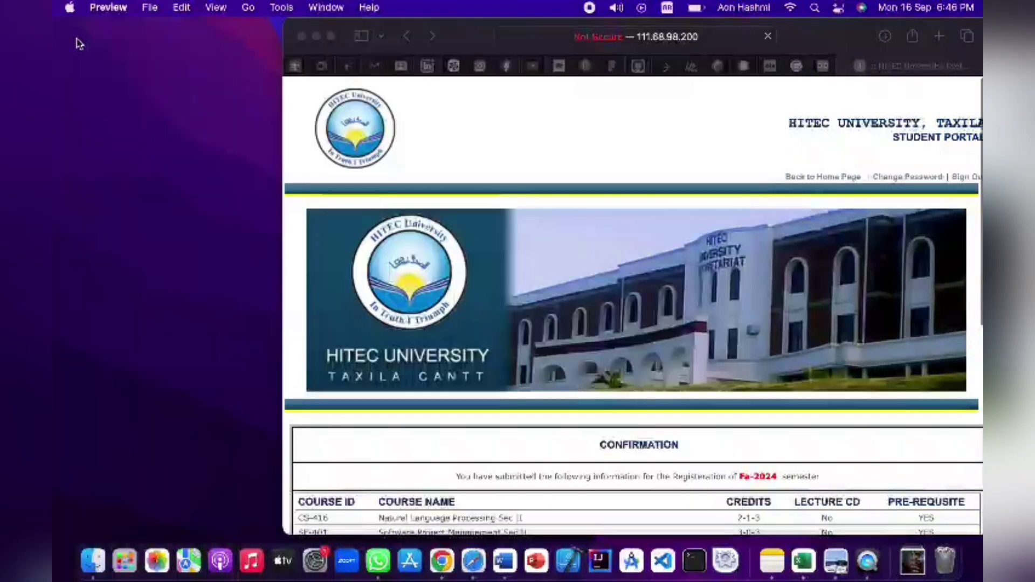
Close the HITEC University portal tab and the Safari window, leaving the empty desktop
drag(465, 35, 336, 36)
scroll(390, 280, down, 5)
scroll(390, 280, down, 2)
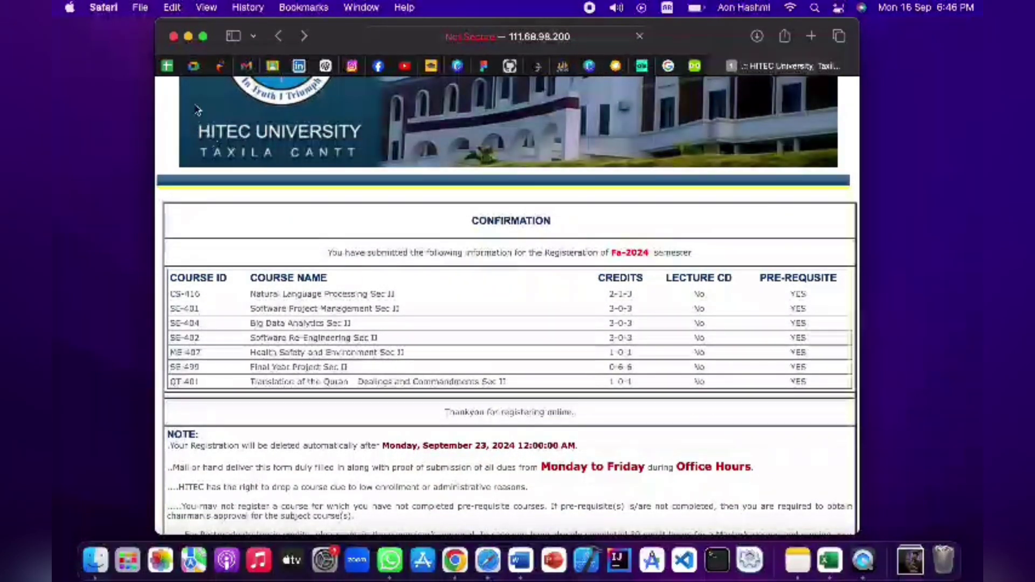
click(716, 67)
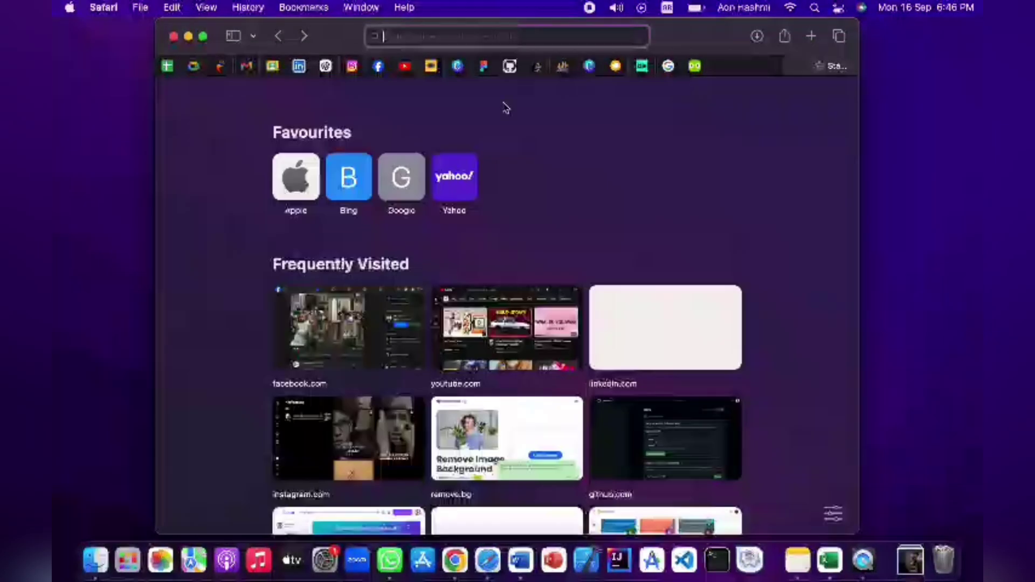
click(174, 36)
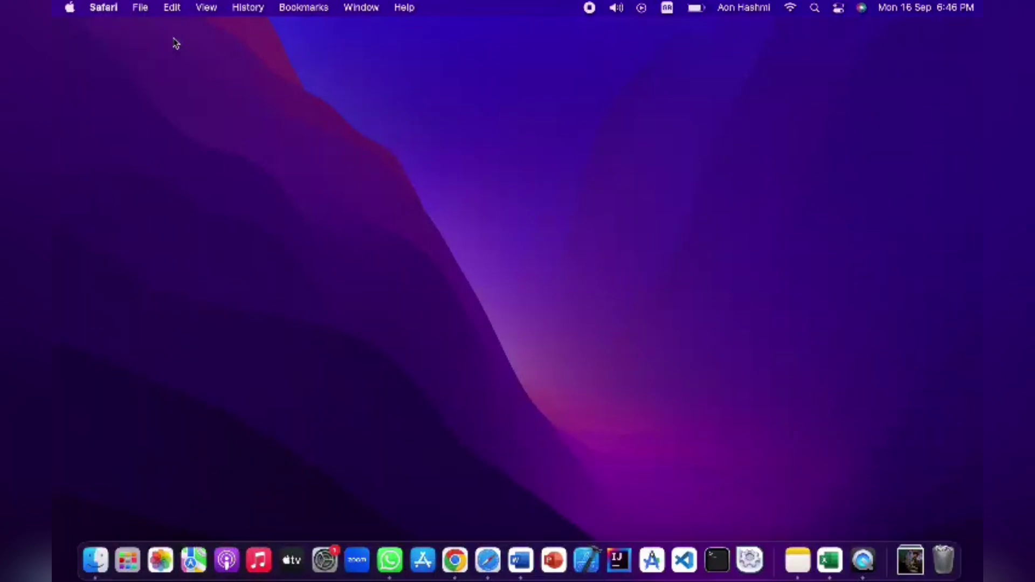